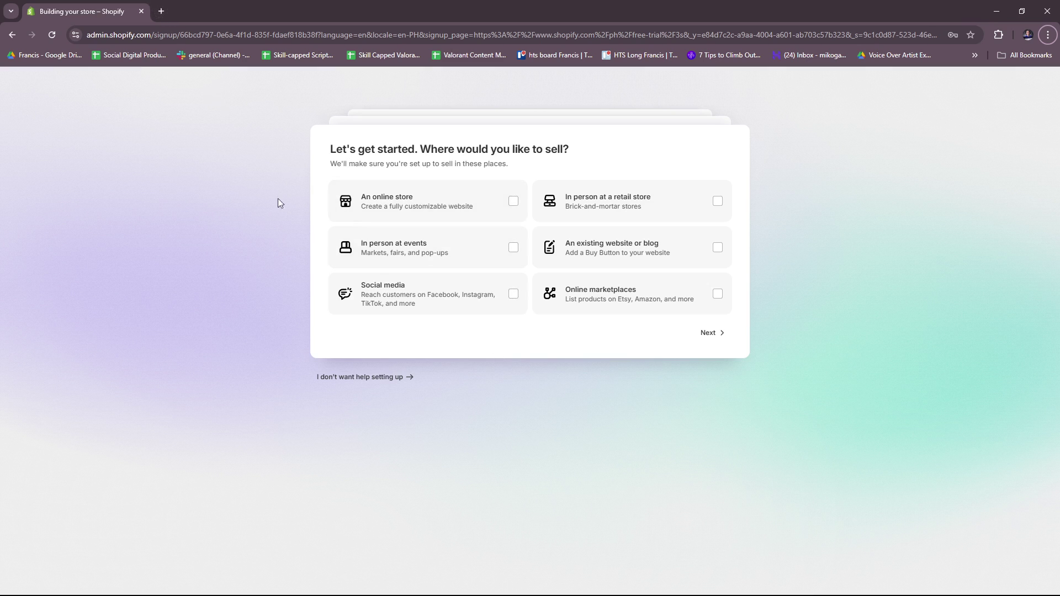
Step: Search the web for shopify in a new browser tab, examine its free-trial signup page, and close that tab
{"action": "left_click", "coordinate": [162, 11]}
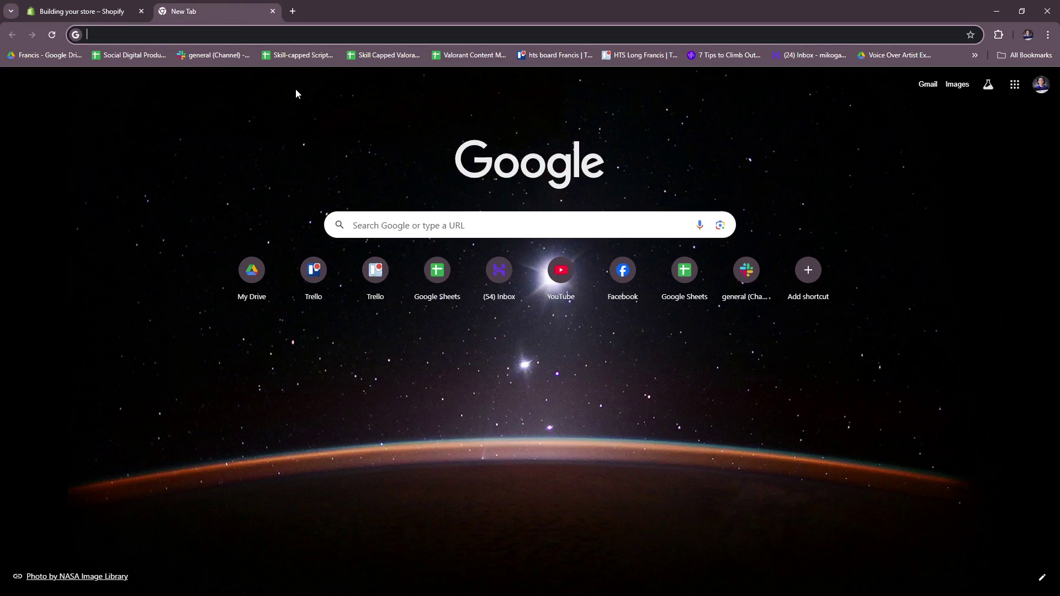
{"action": "type", "text": "shopify"}
{"action": "key", "text": "Return"}
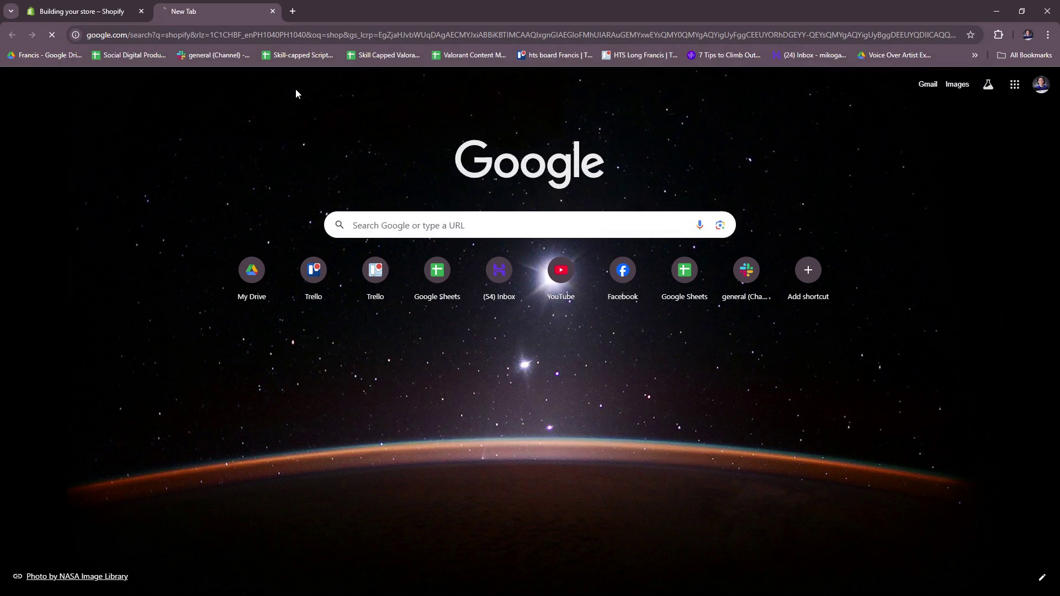
{"action": "left_click", "coordinate": [155, 235]}
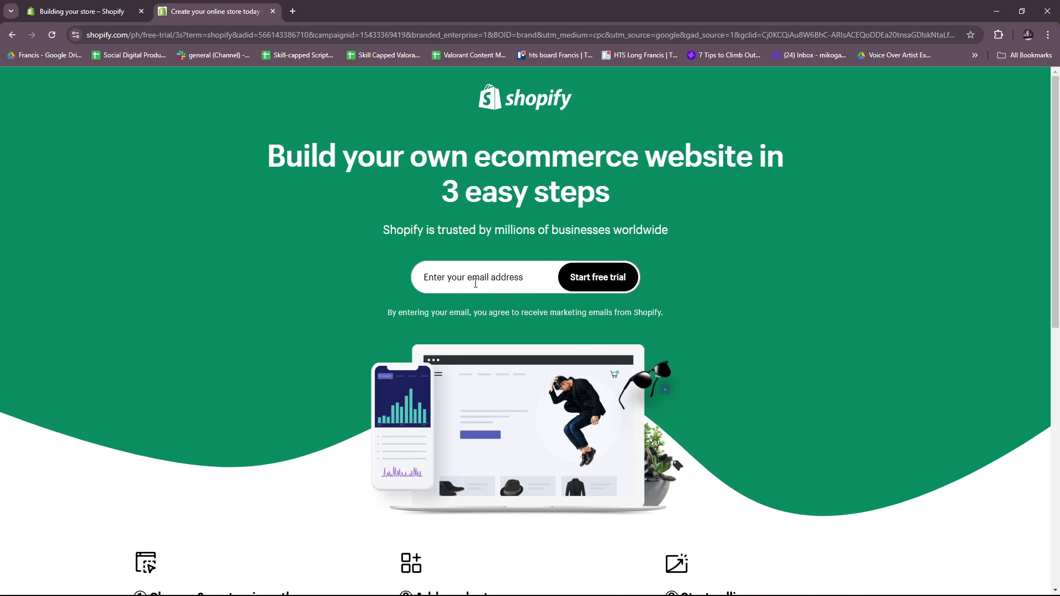
{"action": "left_click", "coordinate": [473, 284]}
{"action": "left_click", "coordinate": [335, 314]}
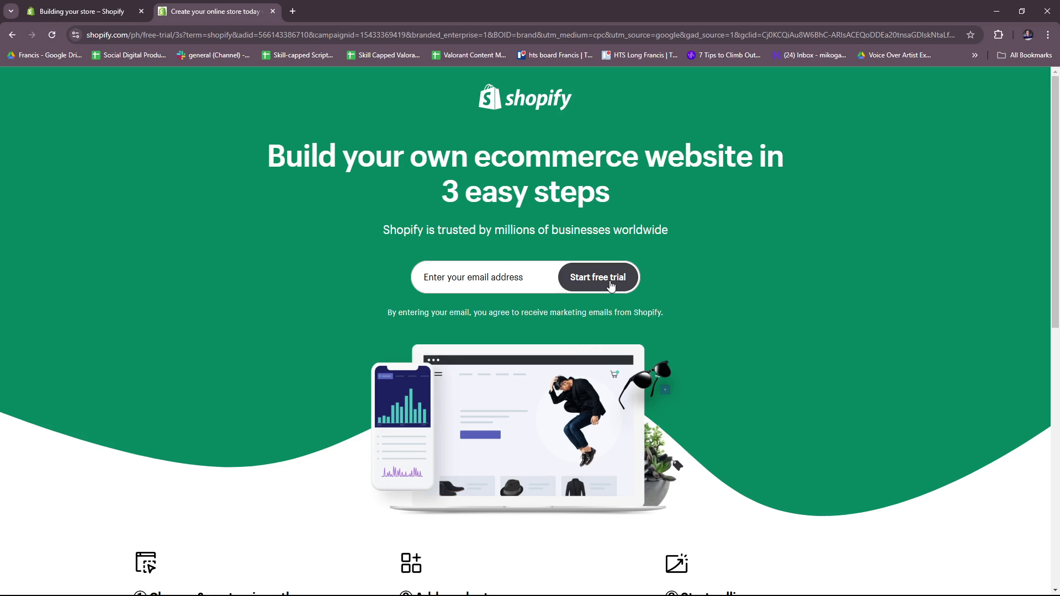
{"action": "left_click", "coordinate": [273, 11]}
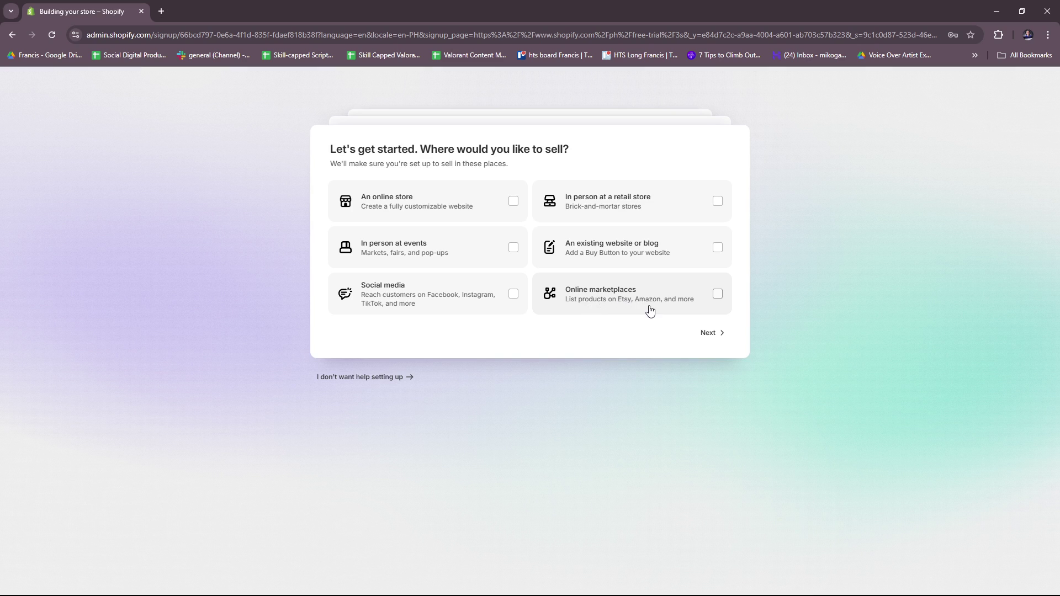
Step: Choose an online store, social media and online marketplaces as the places to sell, and continue the store setup
{"action": "left_click", "coordinate": [513, 206]}
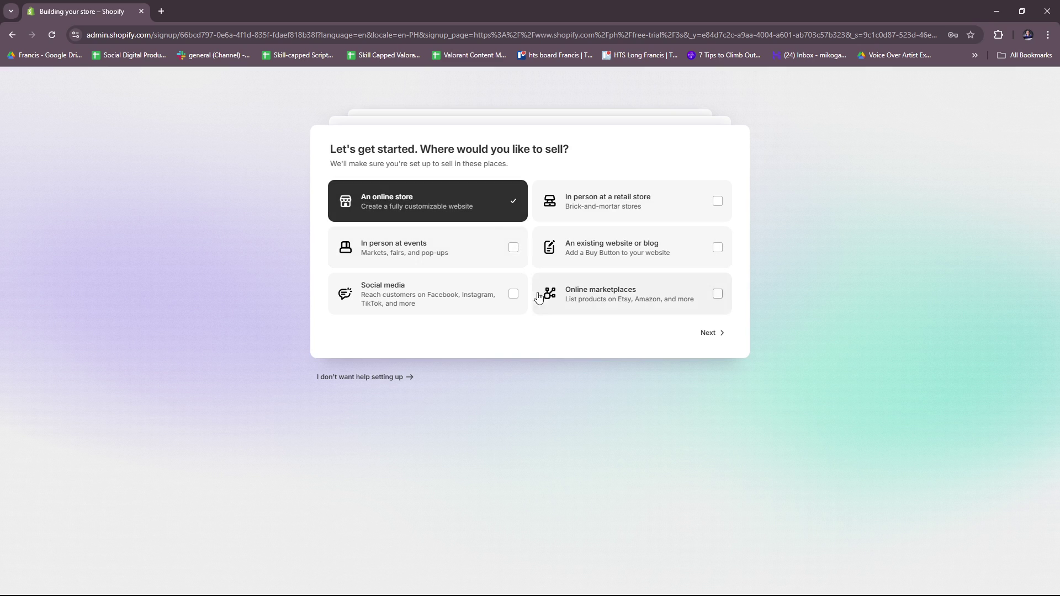
{"action": "left_click", "coordinate": [517, 298]}
{"action": "left_click", "coordinate": [517, 299]}
{"action": "left_click", "coordinate": [516, 298]}
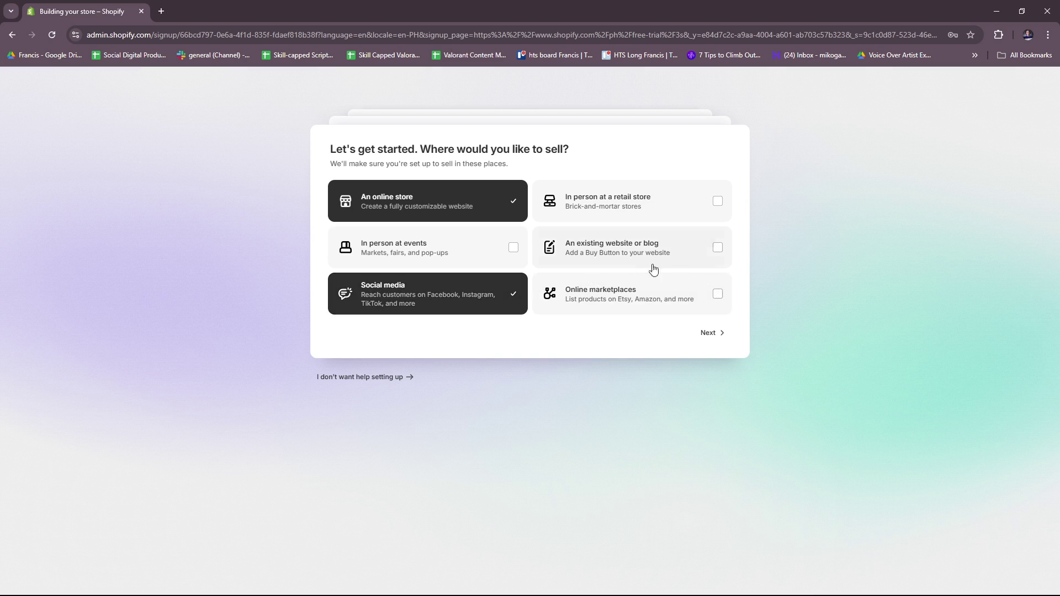
{"action": "left_click", "coordinate": [715, 301]}
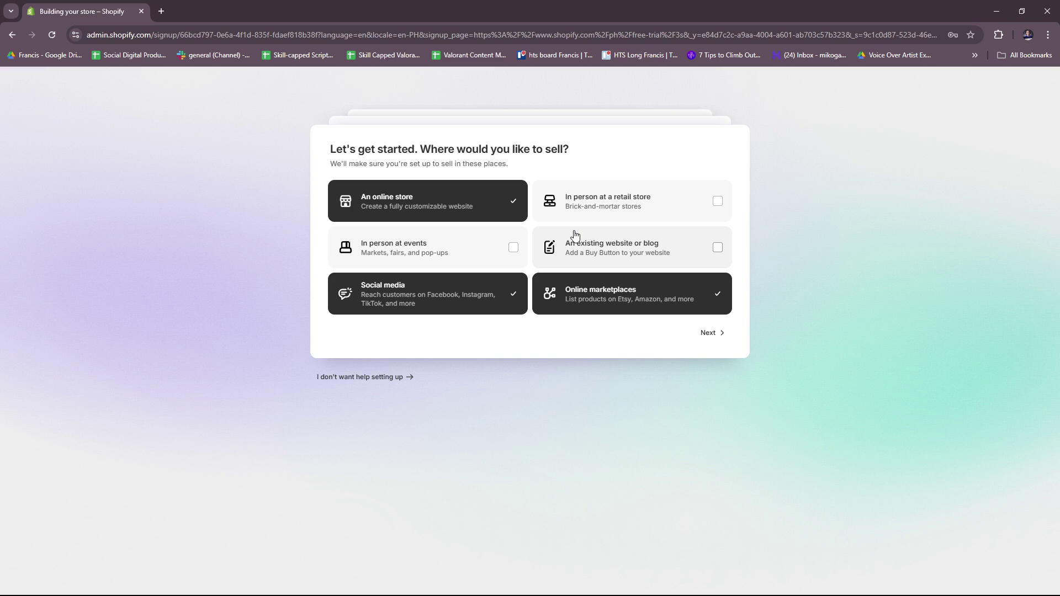
{"action": "left_click", "coordinate": [714, 334]}
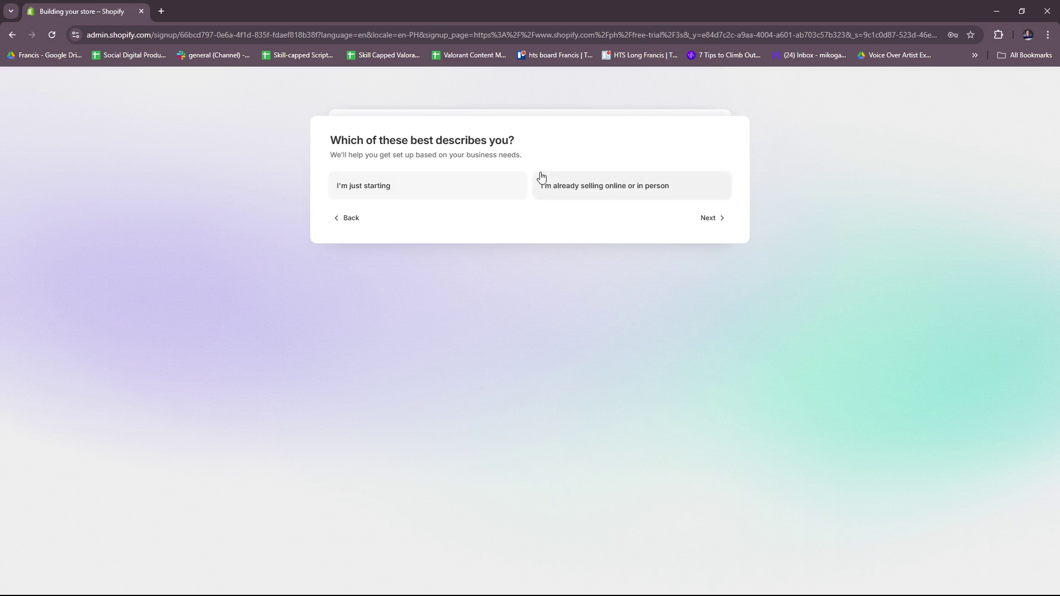
Step: Describe the business as just starting, and finish the setup with print-on-demand, dropshipping and digital products as what it sells
{"action": "left_click", "coordinate": [397, 193]}
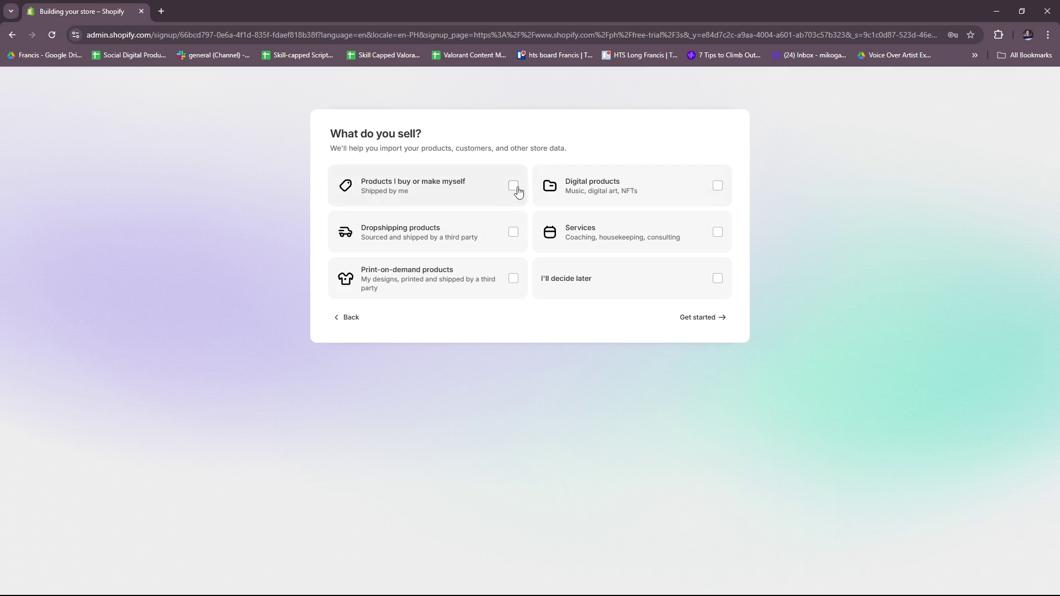
{"action": "left_click", "coordinate": [503, 285]}
{"action": "left_click", "coordinate": [505, 232]}
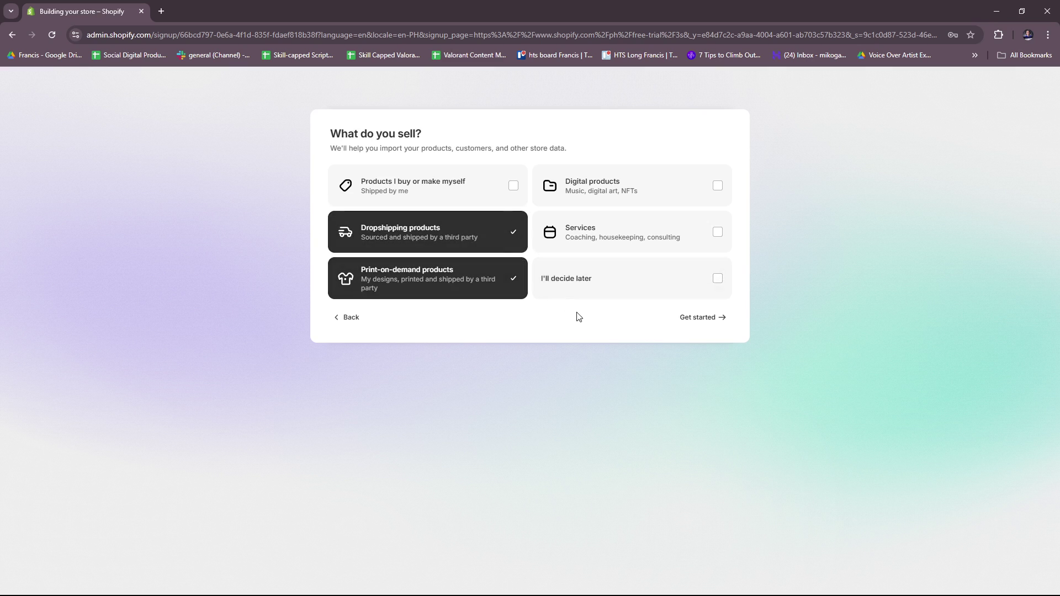
{"action": "left_click", "coordinate": [601, 198]}
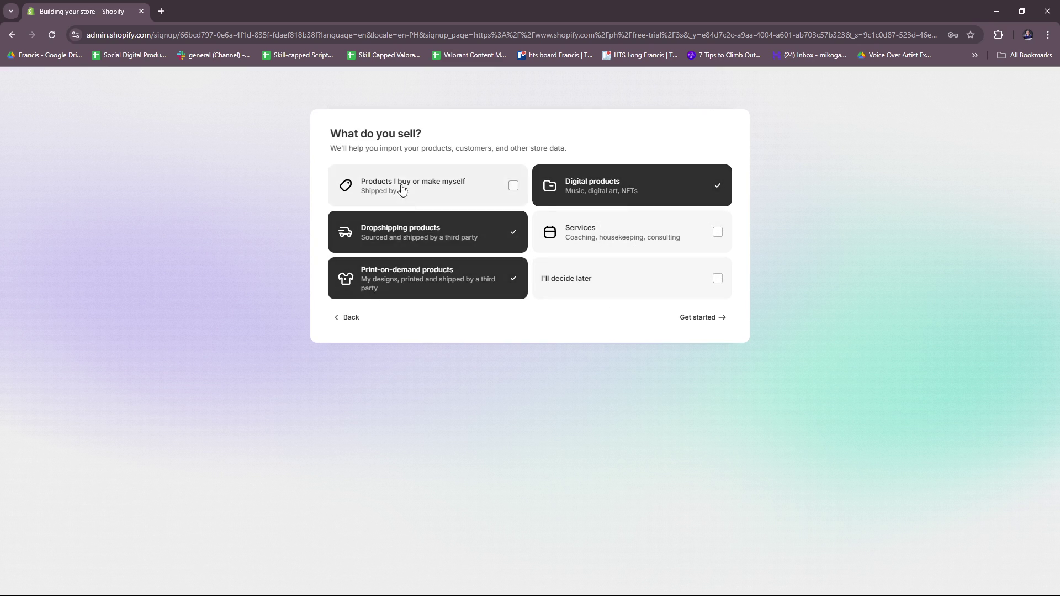
{"action": "left_click", "coordinate": [698, 327]}
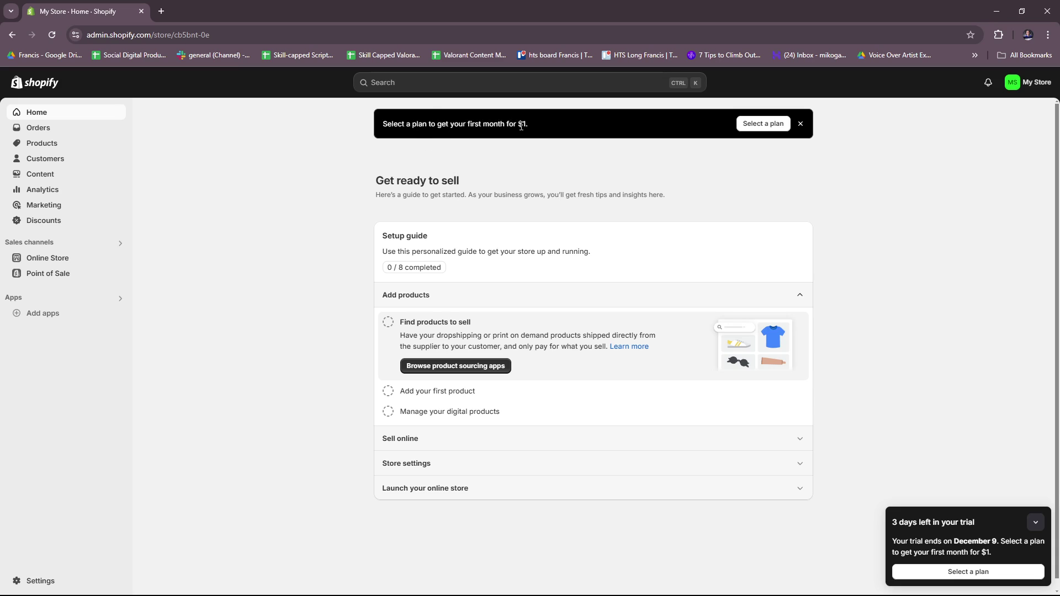
Step: Dismiss the first-month plan offer banner and collapse the trial notice on the store's home page
{"action": "left_click", "coordinate": [800, 123]}
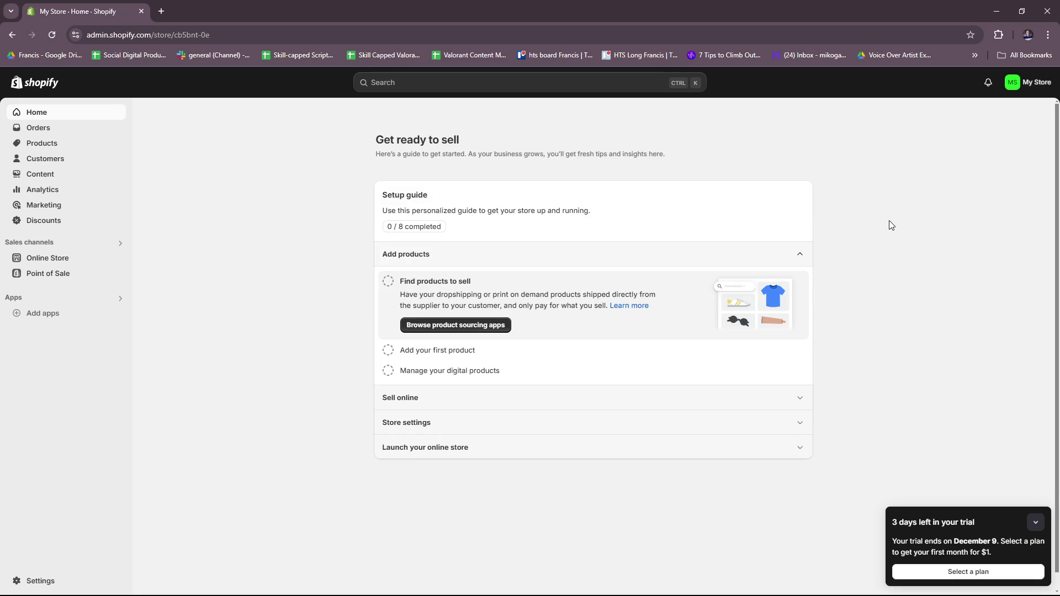
{"action": "left_click", "coordinate": [1035, 523]}
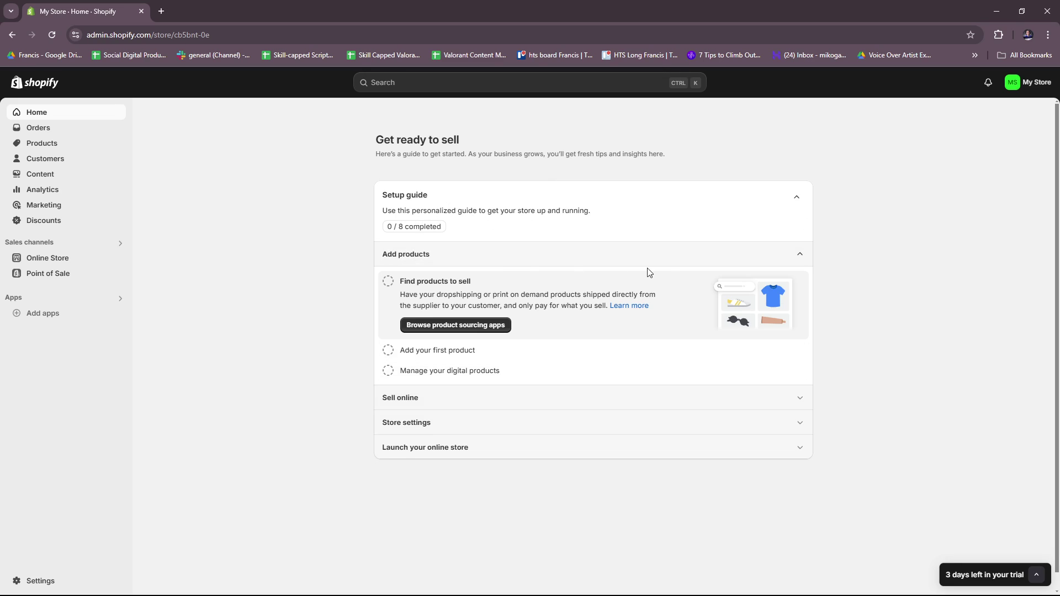
Step: Examine the setup guide's sections for adding products, selling online, store settings and launching the online store
{"action": "left_click", "coordinate": [800, 254]}
{"action": "left_click", "coordinate": [800, 254]}
{"action": "left_click", "coordinate": [797, 200]}
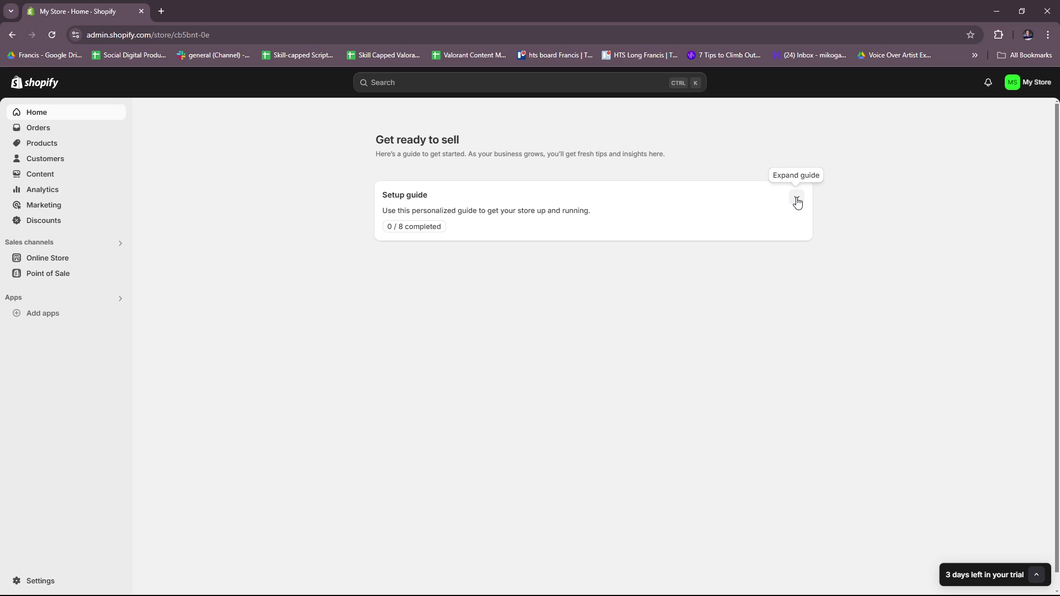
{"action": "left_click", "coordinate": [795, 200]}
{"action": "left_click", "coordinate": [791, 260]}
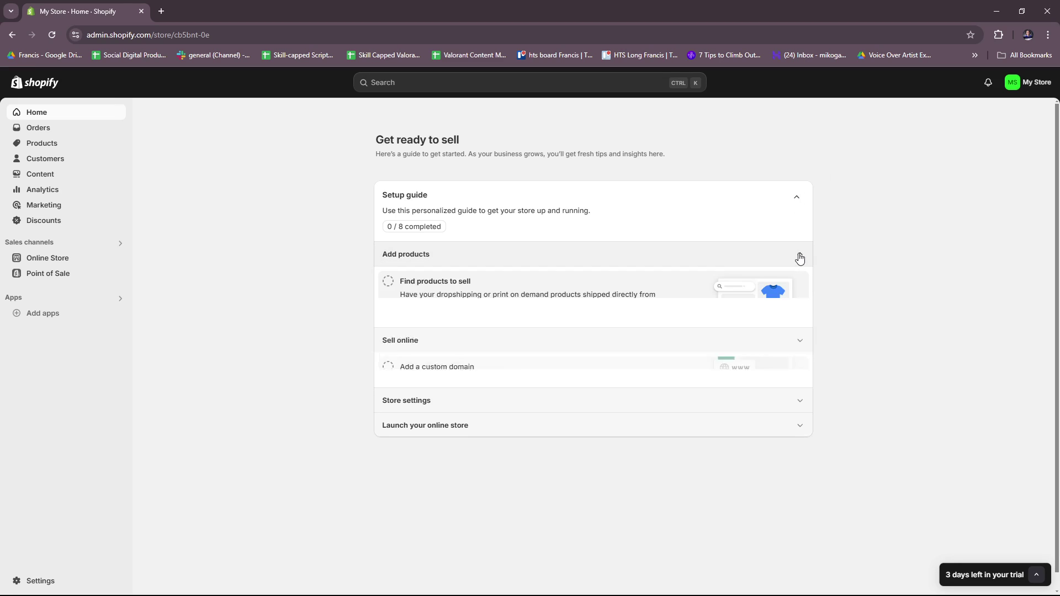
{"action": "left_click", "coordinate": [797, 255]}
{"action": "scroll", "coordinate": [501, 331], "scroll_direction": "down", "scroll_amount": 1}
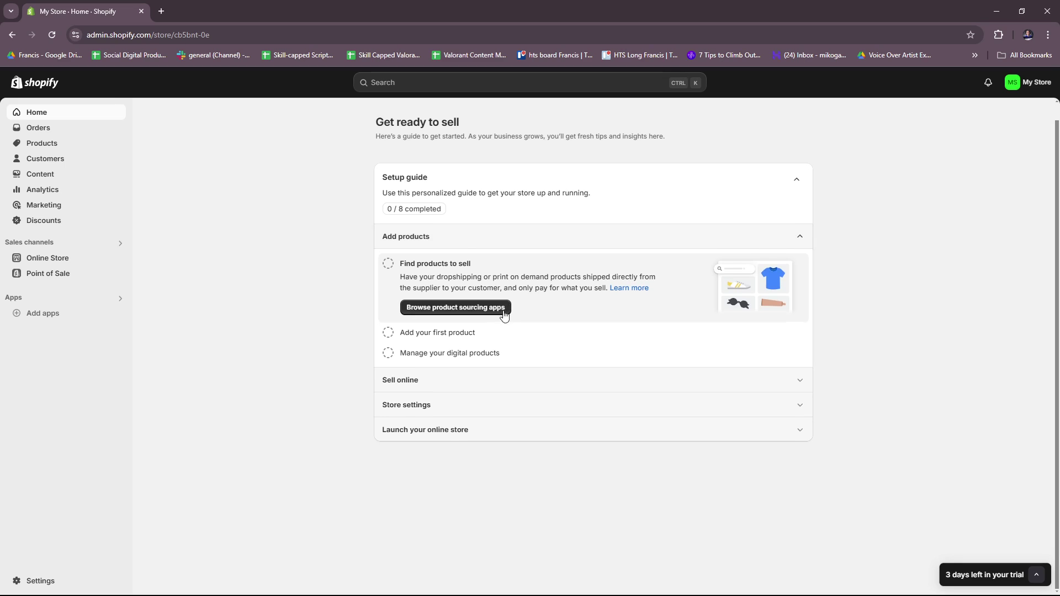
{"action": "left_click", "coordinate": [439, 386]}
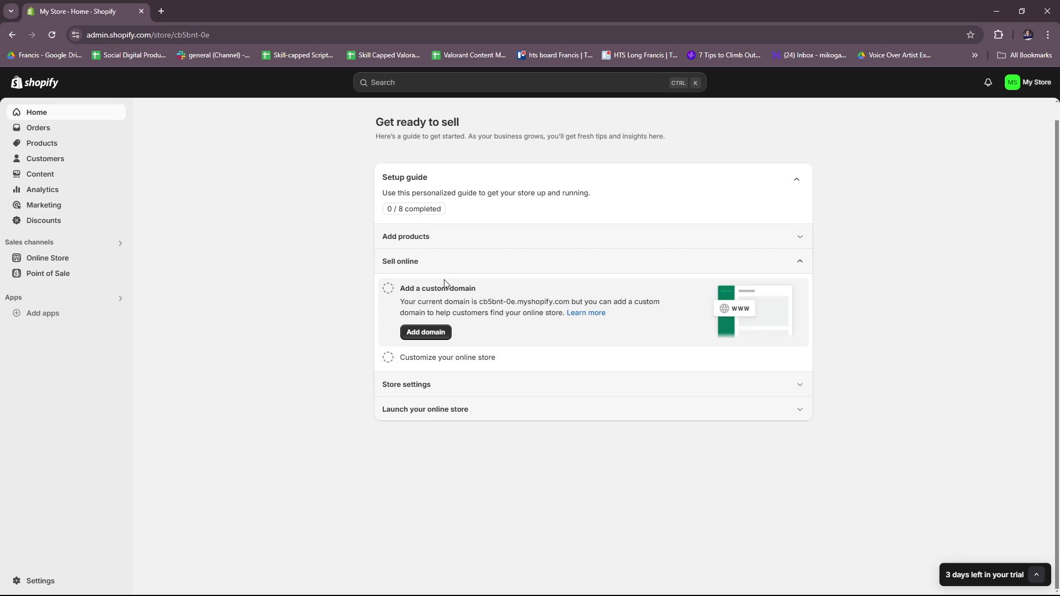
{"action": "left_click", "coordinate": [474, 389]}
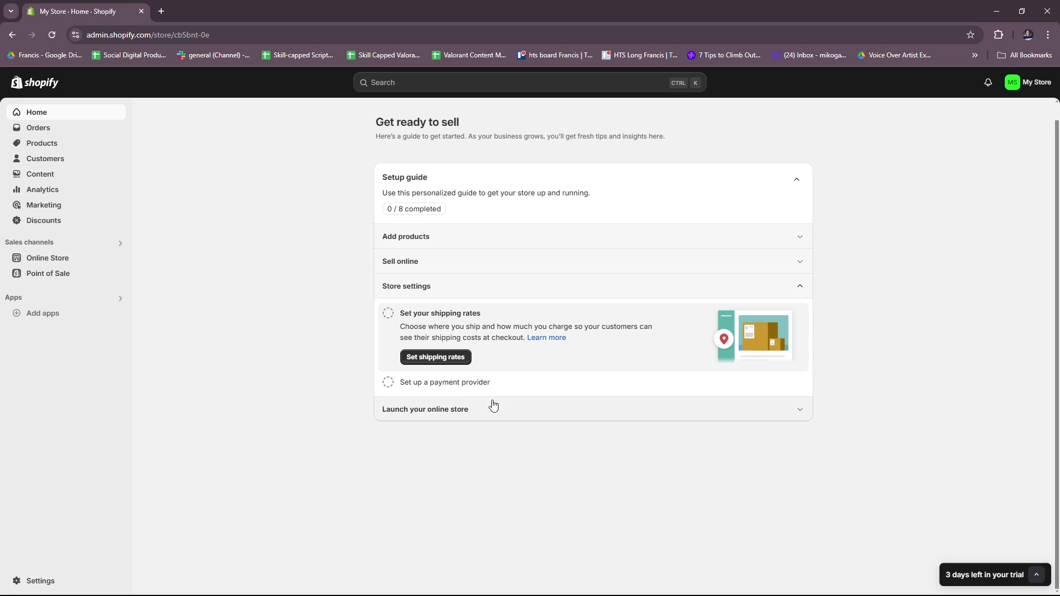
{"action": "left_click", "coordinate": [454, 415]}
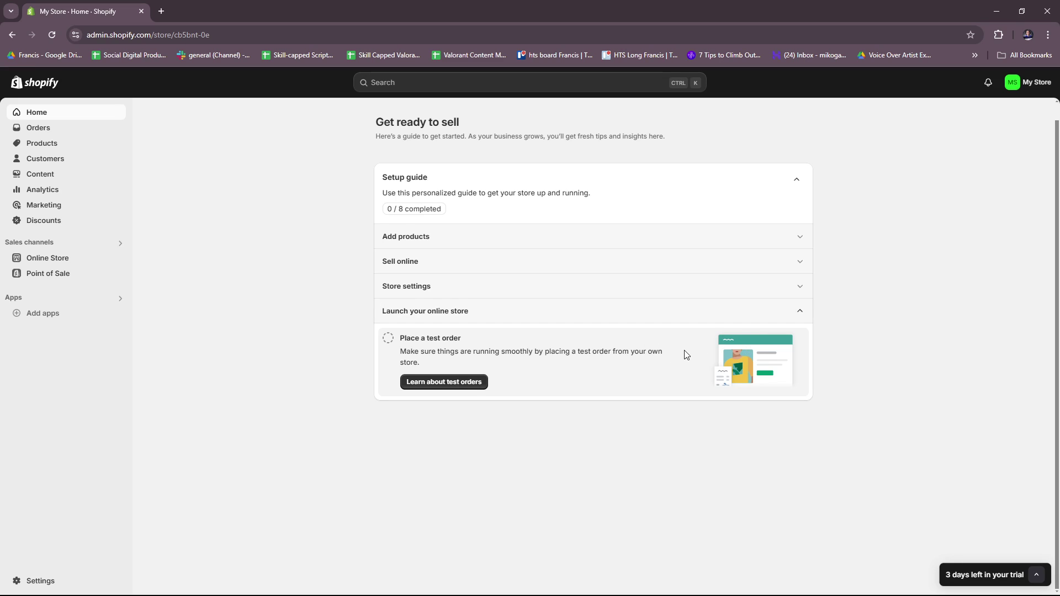
{"action": "left_click", "coordinate": [799, 255]}
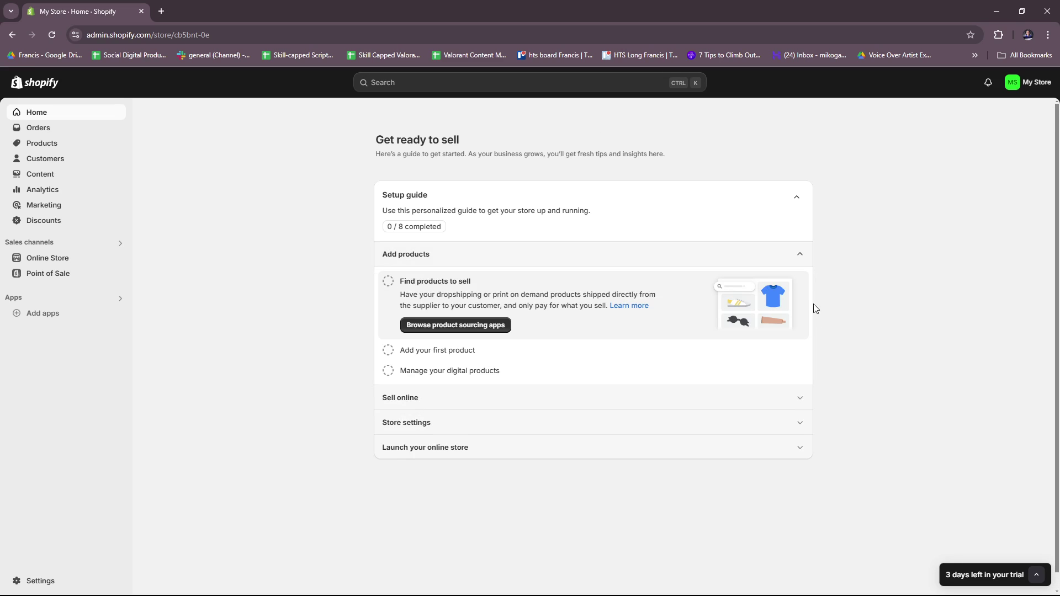
Step: View the list of all stores, open My Store from it, and close the extra browser tab
{"action": "left_click", "coordinate": [1011, 97]}
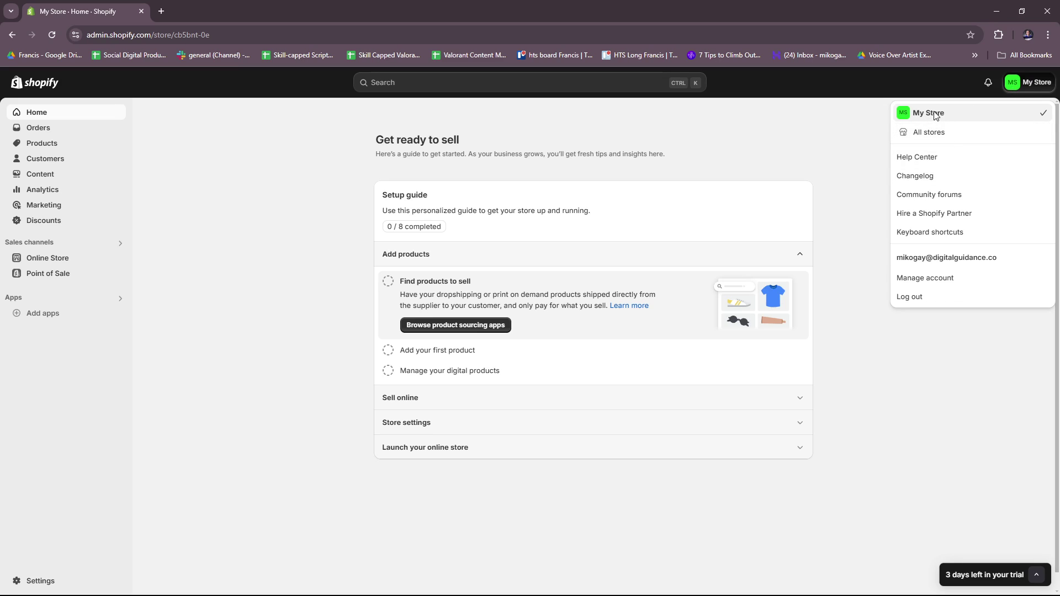
{"action": "left_click", "coordinate": [1021, 90]}
{"action": "left_click", "coordinate": [1011, 90]}
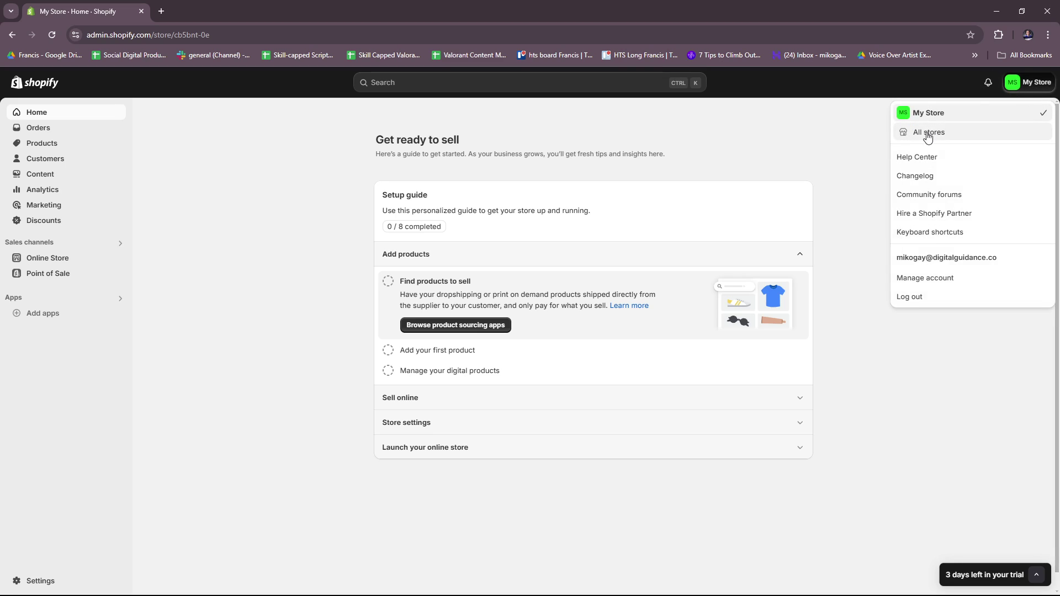
{"action": "left_click", "coordinate": [948, 132]}
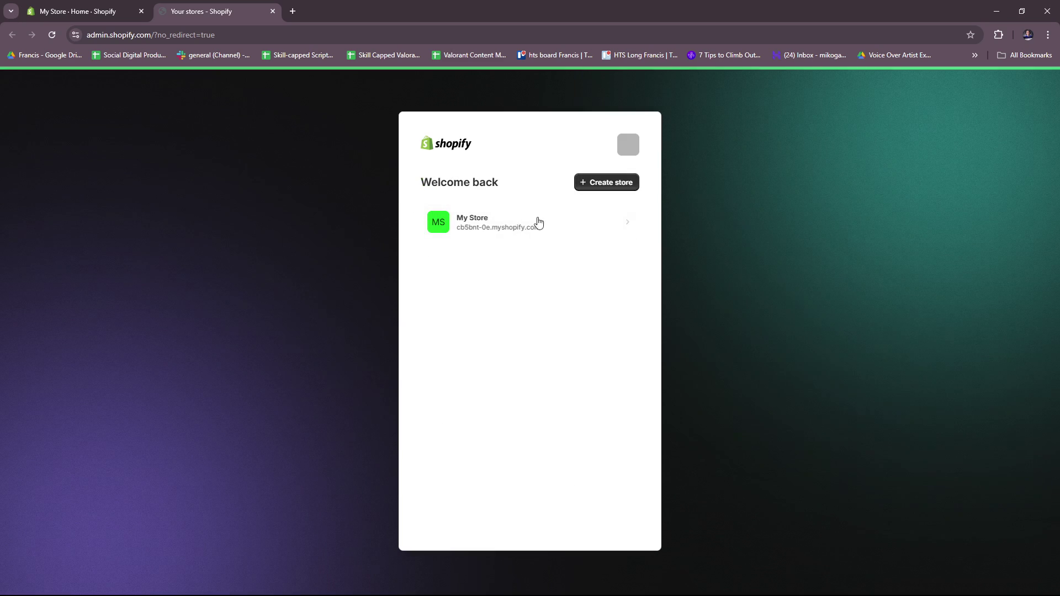
{"action": "left_click", "coordinate": [461, 236]}
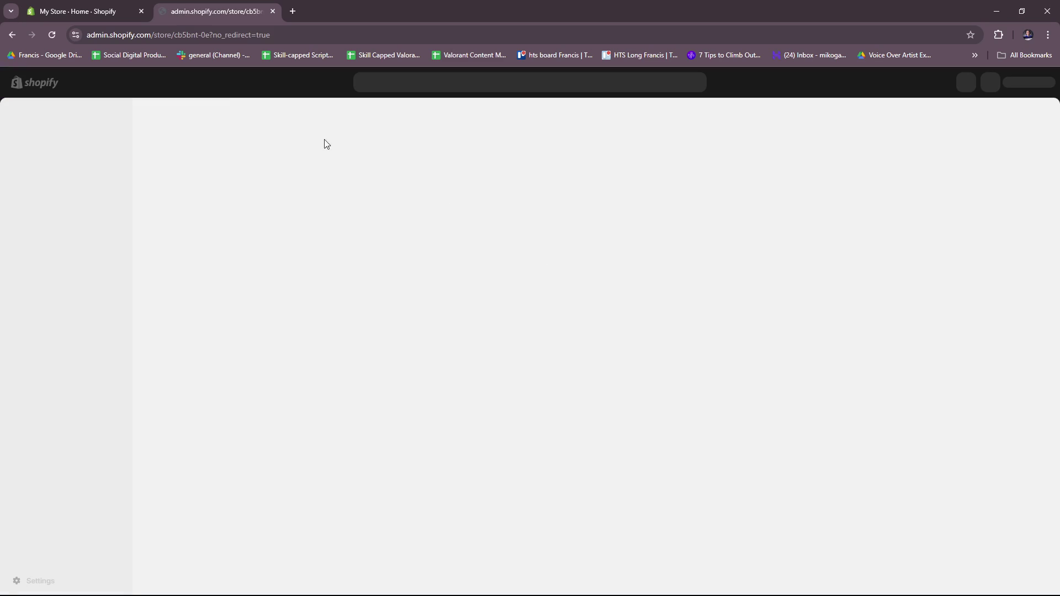
{"action": "left_click", "coordinate": [272, 11]}
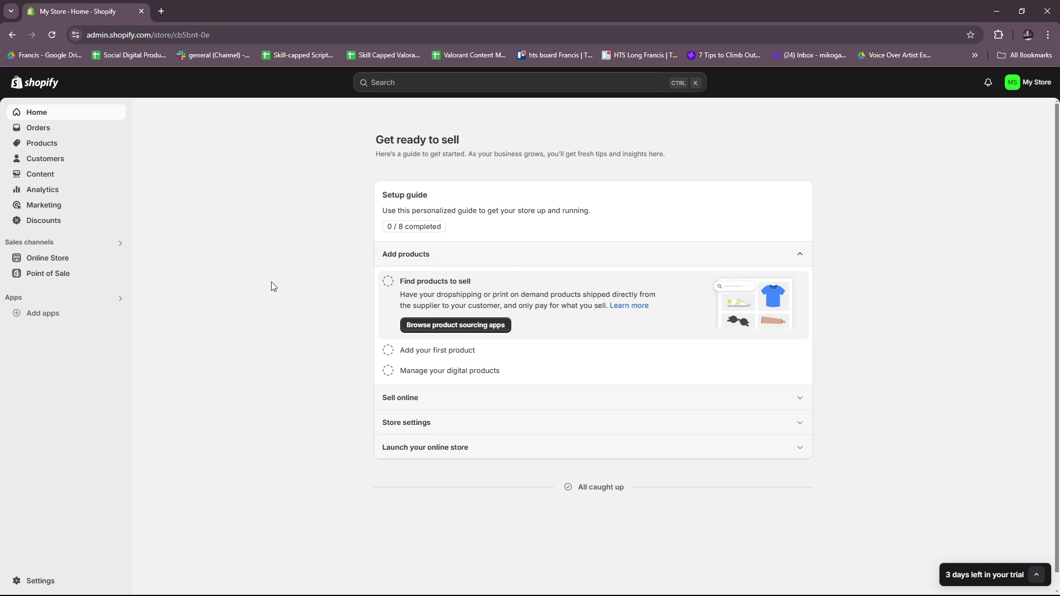
Step: Preview the live online store's home page from its banner to the email signup, and close the preview
{"action": "left_click", "coordinate": [119, 259]}
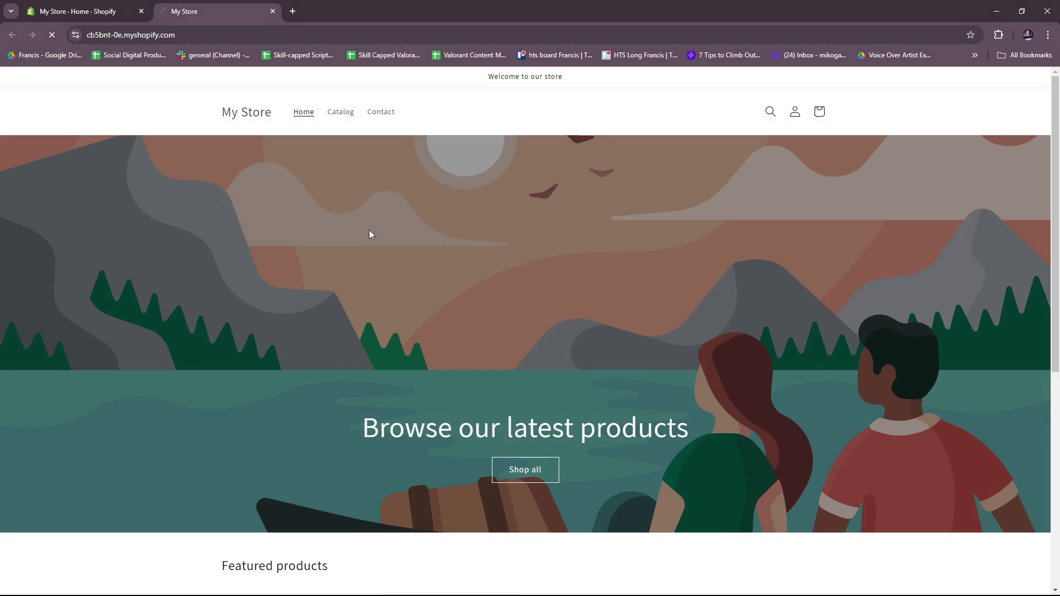
{"action": "scroll", "coordinate": [494, 306], "scroll_direction": "down", "scroll_amount": 1}
{"action": "scroll", "coordinate": [511, 311], "scroll_direction": "down", "scroll_amount": 6}
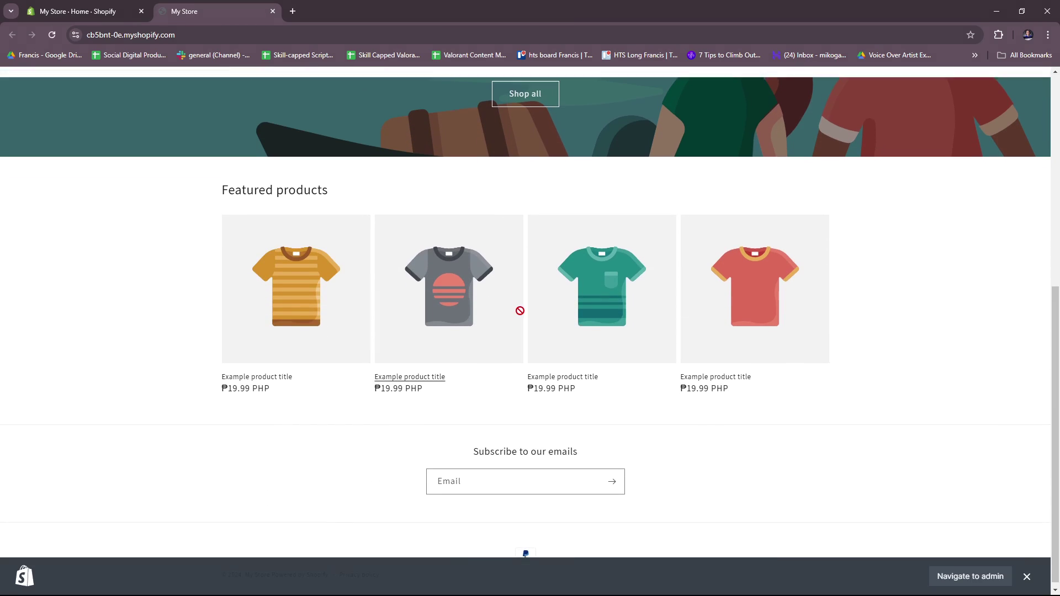
{"action": "scroll", "coordinate": [519, 310], "scroll_direction": "up", "scroll_amount": 7}
{"action": "scroll", "coordinate": [521, 315], "scroll_direction": "down", "scroll_amount": 6}
{"action": "scroll", "coordinate": [560, 312], "scroll_direction": "up", "scroll_amount": 4}
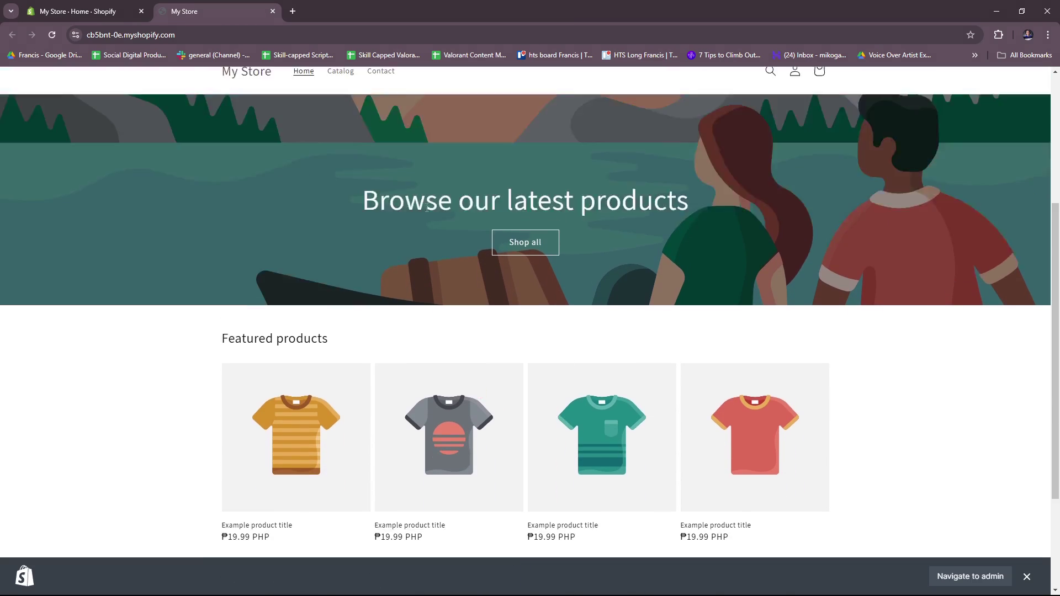
{"action": "scroll", "coordinate": [346, 167], "scroll_direction": "up", "scroll_amount": 2}
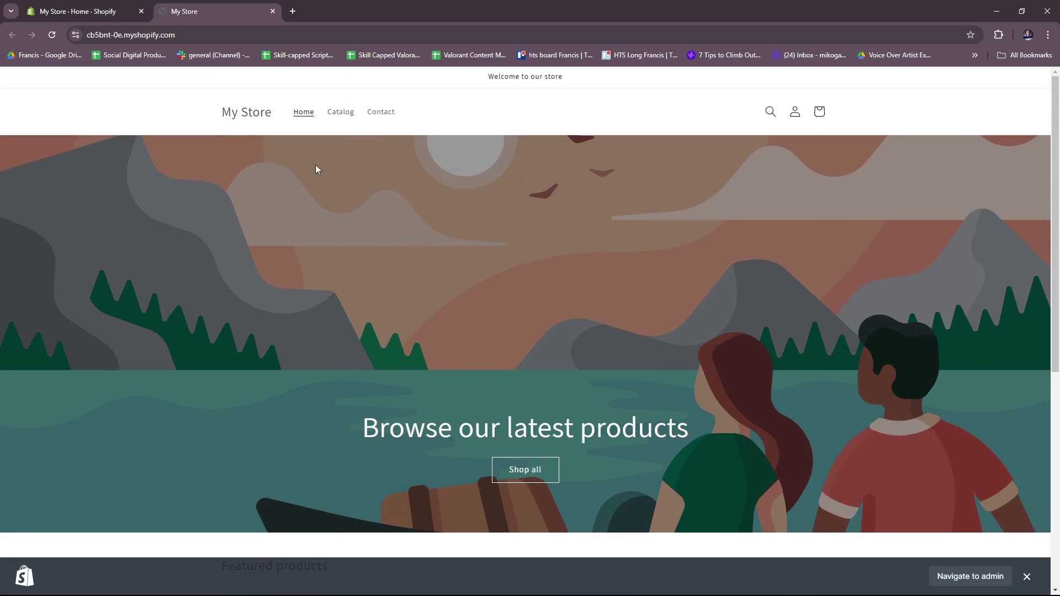
{"action": "left_click", "coordinate": [273, 11]}
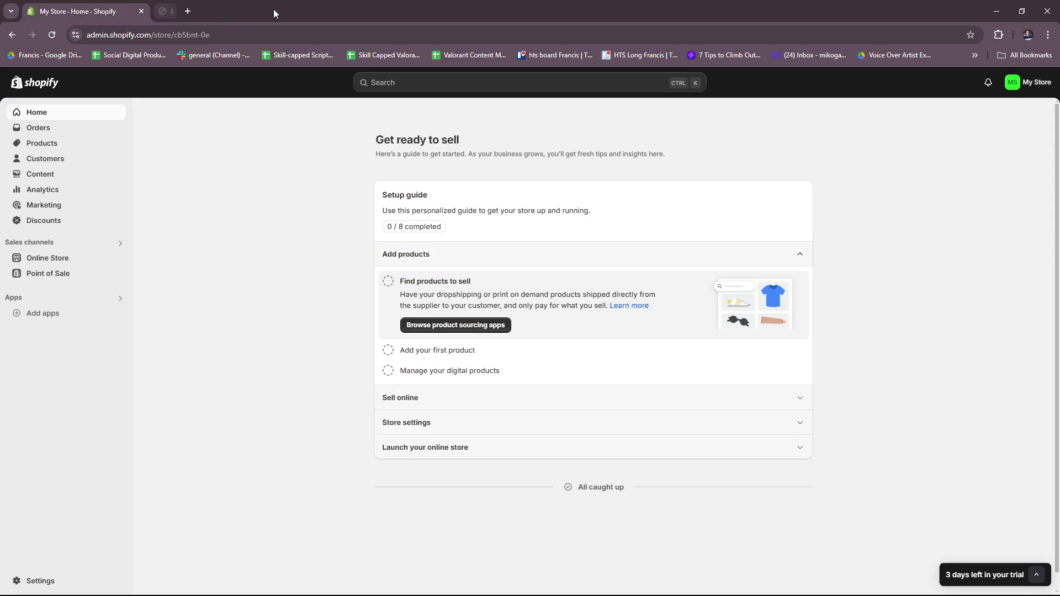
Step: Open the online store's themes page and examine the current Dawn theme, theme library and popular free themes
{"action": "left_click", "coordinate": [56, 264]}
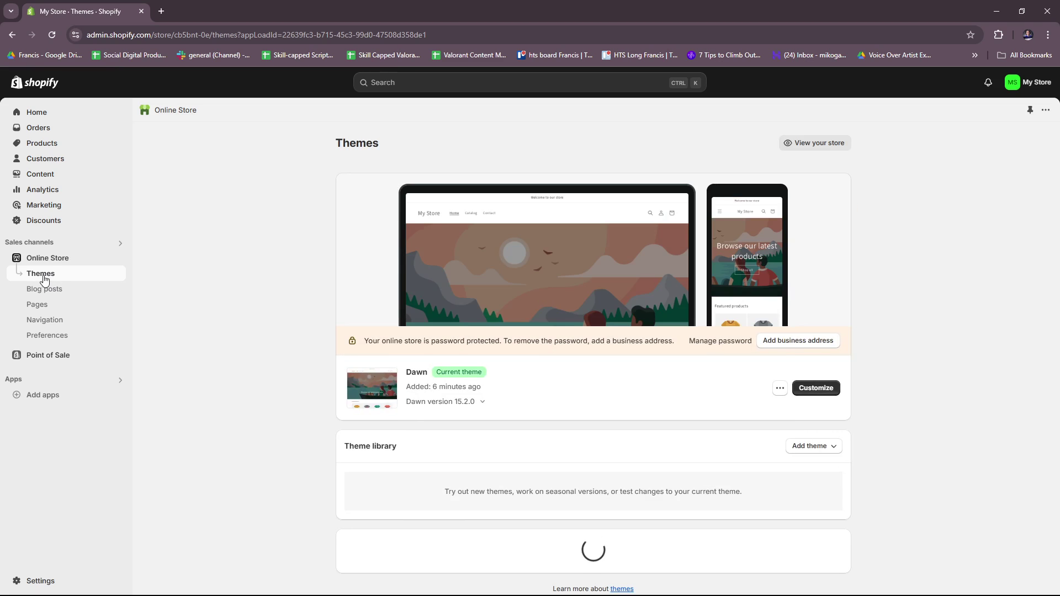
{"action": "scroll", "coordinate": [599, 323], "scroll_direction": "down", "scroll_amount": 2}
{"action": "scroll", "coordinate": [789, 234], "scroll_direction": "up", "scroll_amount": 2}
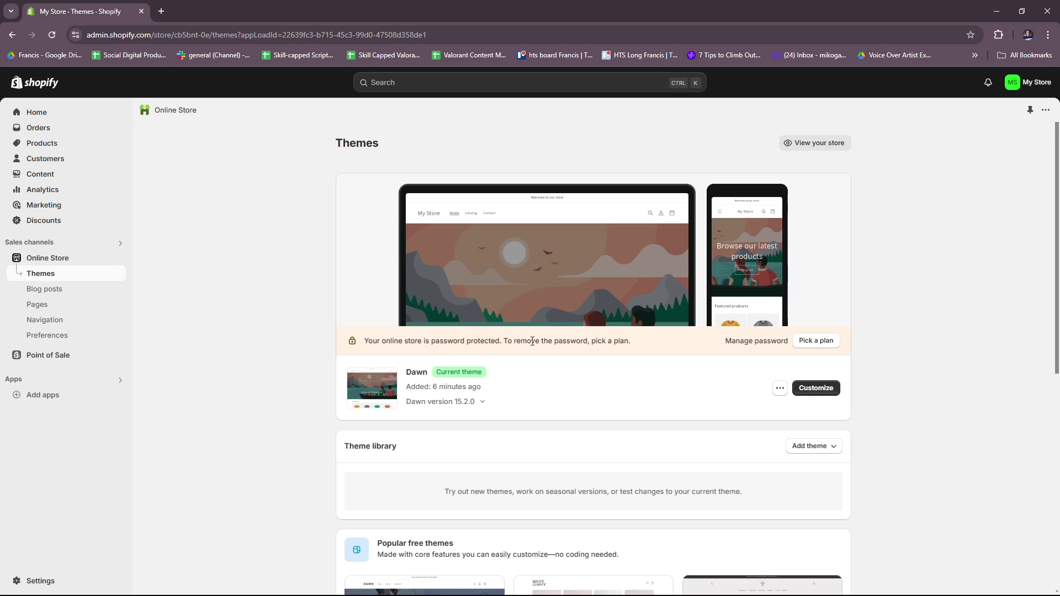
{"action": "scroll", "coordinate": [661, 307], "scroll_direction": "down", "scroll_amount": 1}
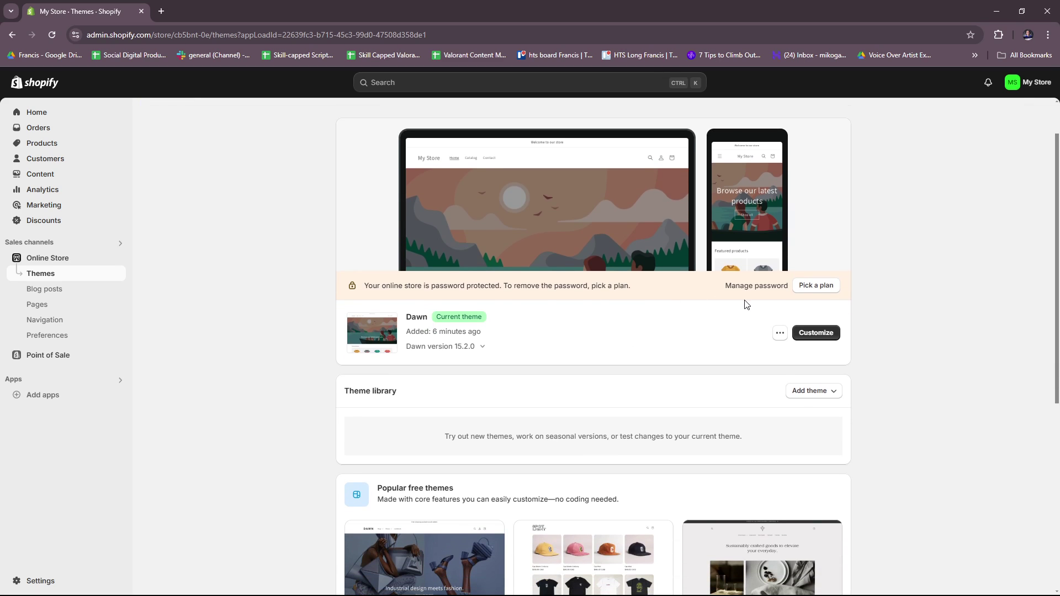
Step: Look through the popular free themes below the theme library and open the Shopify Theme Store
{"action": "scroll", "coordinate": [743, 309], "scroll_direction": "down", "scroll_amount": 1}
{"action": "scroll", "coordinate": [729, 258], "scroll_direction": "down", "scroll_amount": 1}
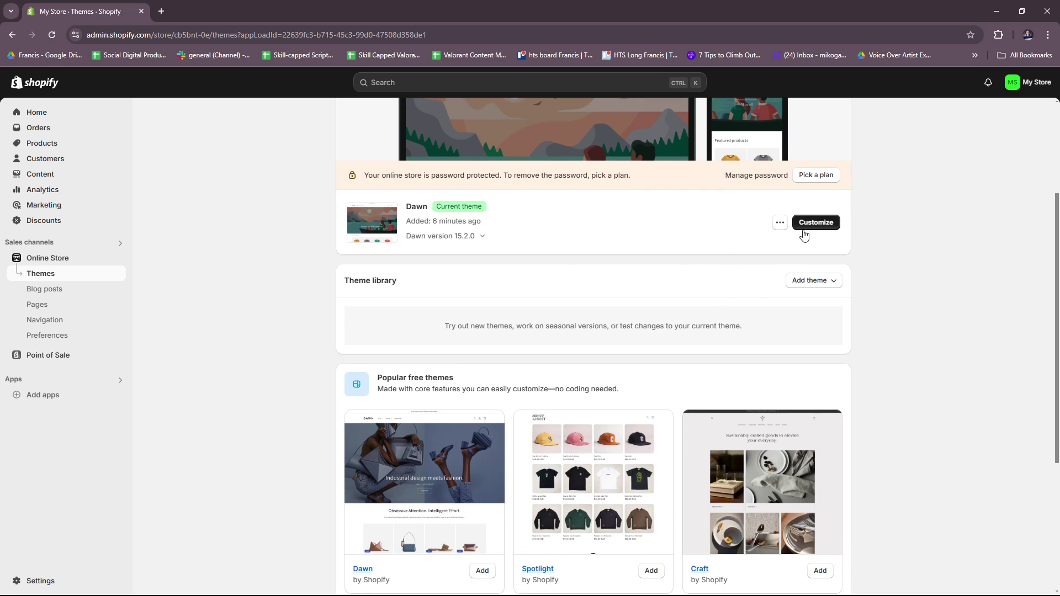
{"action": "scroll", "coordinate": [424, 223], "scroll_direction": "down", "scroll_amount": 2}
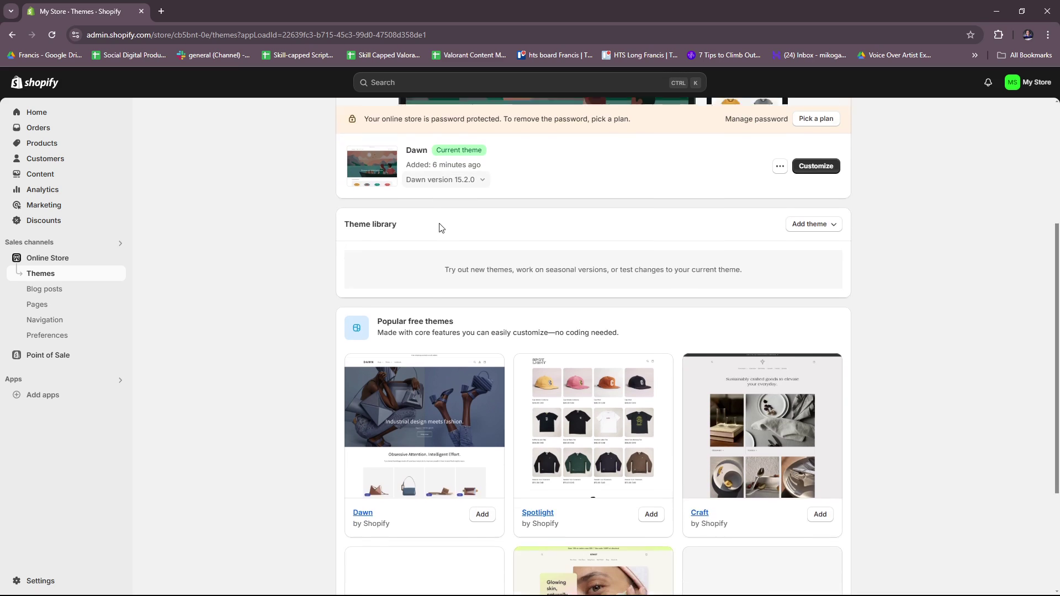
{"action": "scroll", "coordinate": [505, 335], "scroll_direction": "down", "scroll_amount": 1}
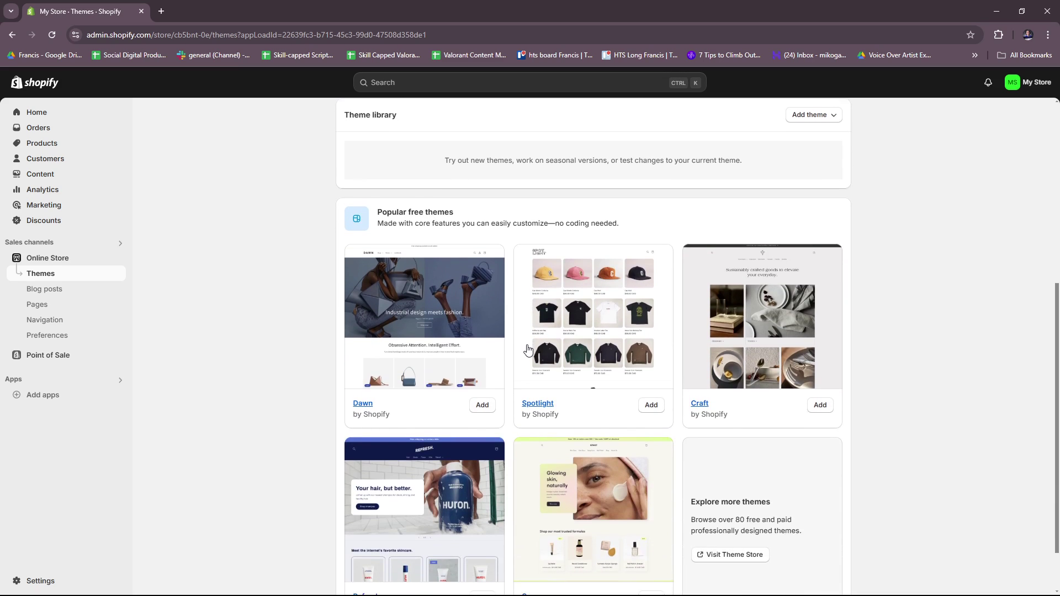
{"action": "scroll", "coordinate": [739, 355], "scroll_direction": "down", "scroll_amount": 1}
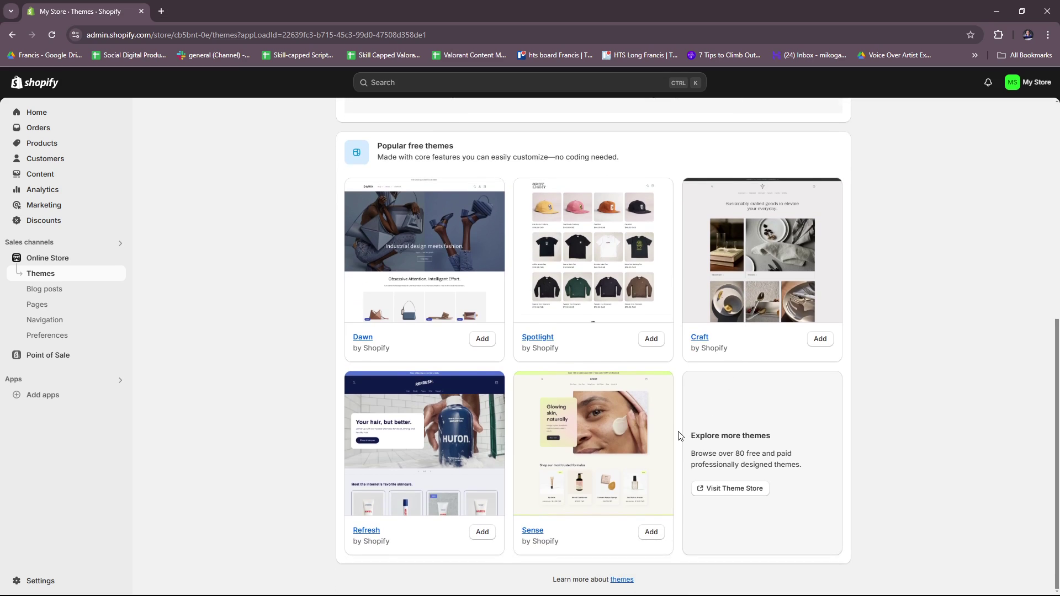
{"action": "left_click", "coordinate": [721, 490]}
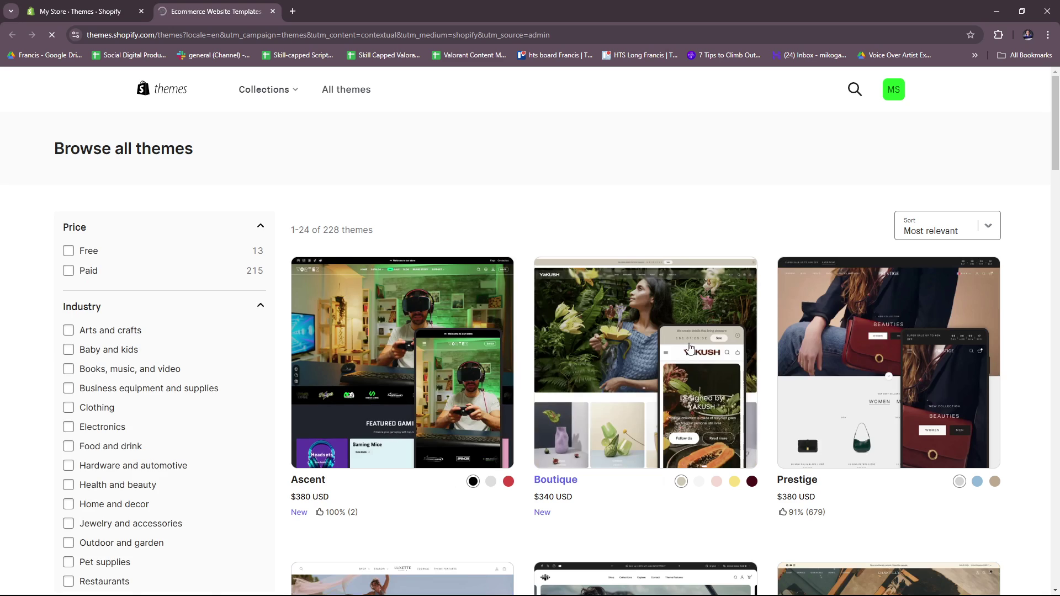
Step: Examine the Theme Store's full theme catalog, including theme designs, prices, ratings and available filters
{"action": "scroll", "coordinate": [361, 374], "scroll_direction": "down", "scroll_amount": 2}
{"action": "scroll", "coordinate": [370, 359], "scroll_direction": "down", "scroll_amount": 1}
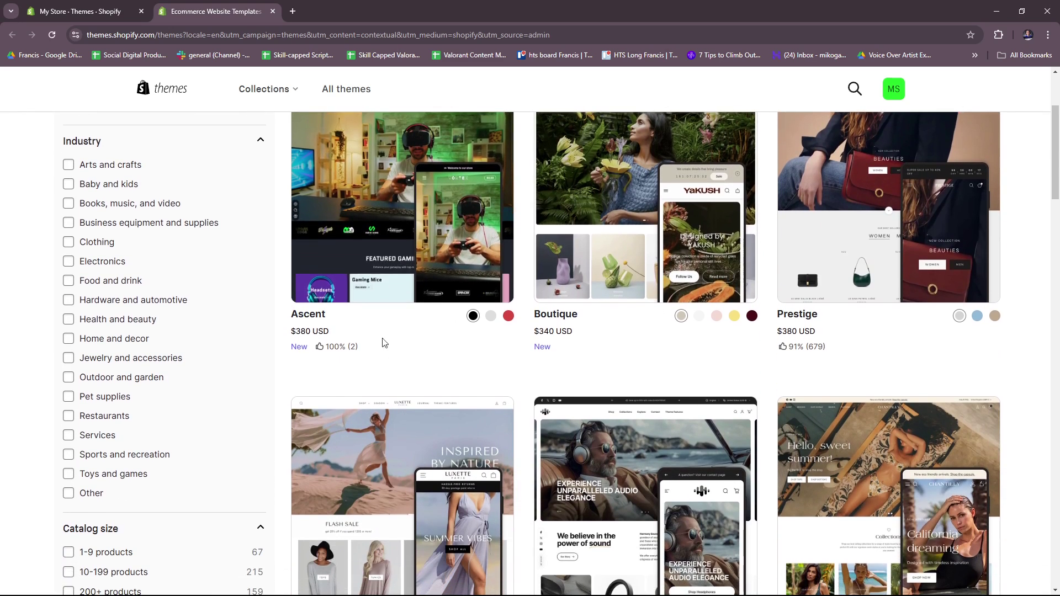
{"action": "scroll", "coordinate": [883, 298], "scroll_direction": "down", "scroll_amount": 2}
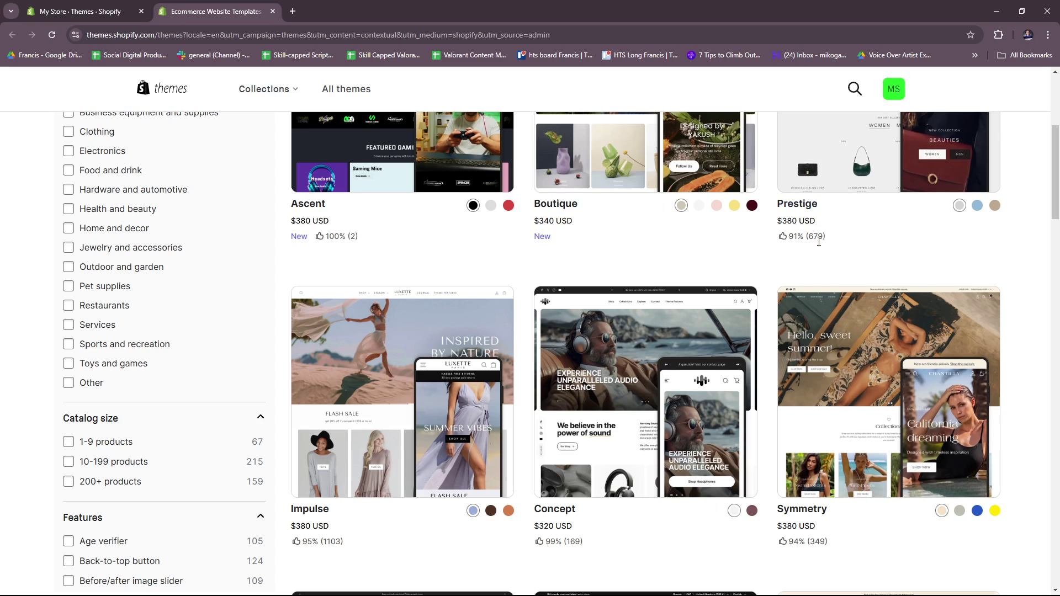
{"action": "scroll", "coordinate": [861, 326], "scroll_direction": "down", "scroll_amount": 2}
{"action": "scroll", "coordinate": [849, 354], "scroll_direction": "down", "scroll_amount": 3}
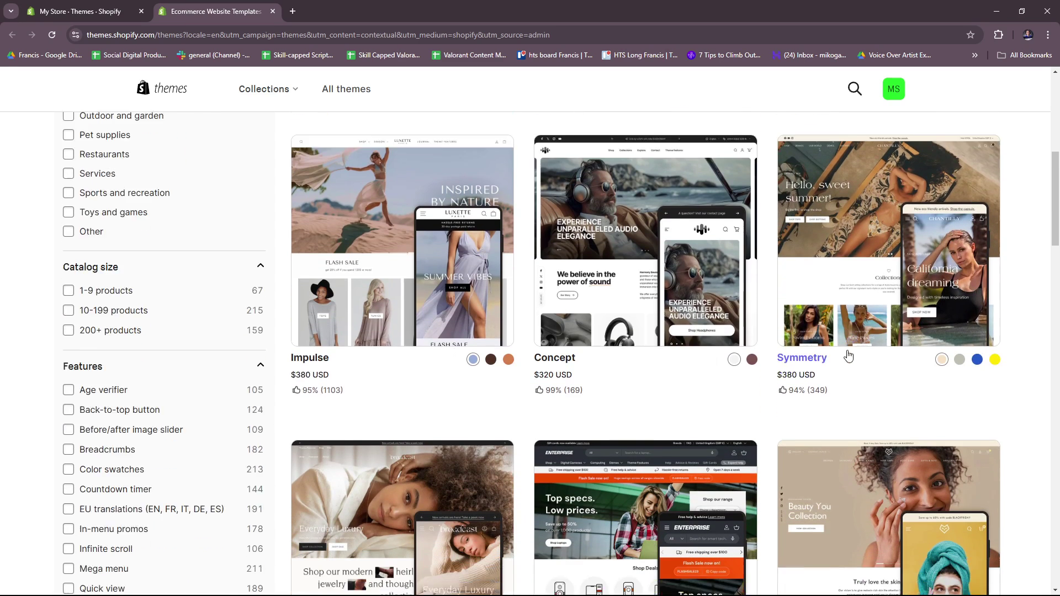
{"action": "scroll", "coordinate": [401, 396], "scroll_direction": "down", "scroll_amount": 2}
{"action": "scroll", "coordinate": [402, 396], "scroll_direction": "down", "scroll_amount": 5}
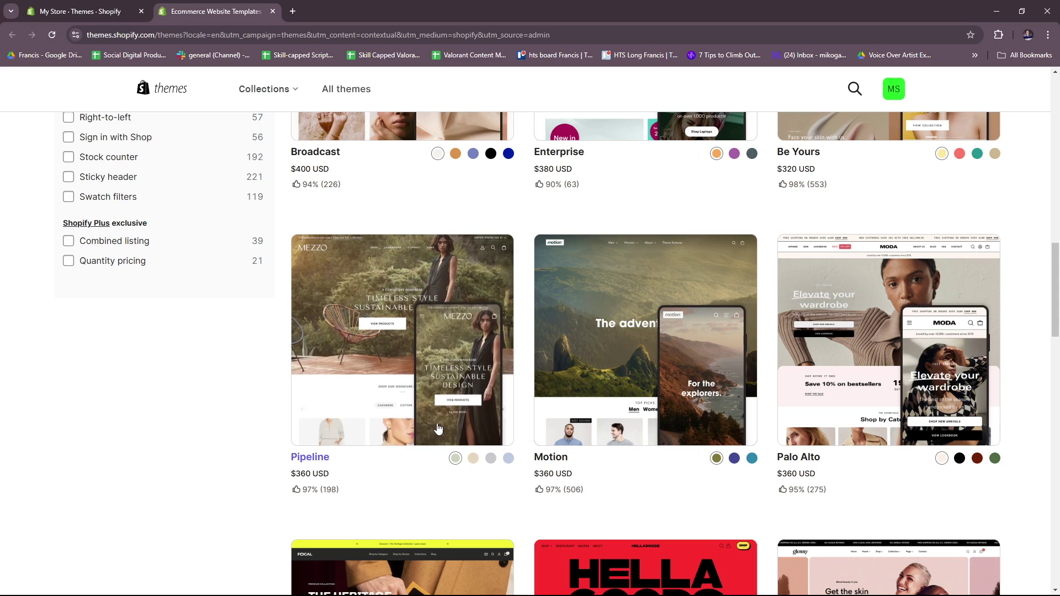
{"action": "scroll", "coordinate": [438, 428], "scroll_direction": "up", "scroll_amount": 15}
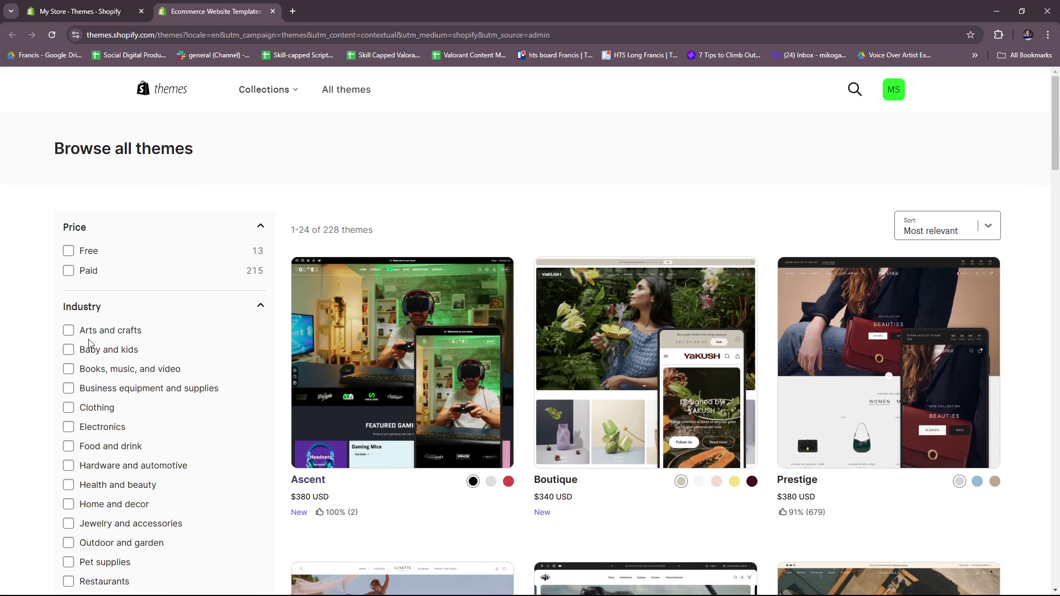
Step: Filter the theme catalog to Free themes and look through the matching designs
{"action": "left_click", "coordinate": [69, 250]}
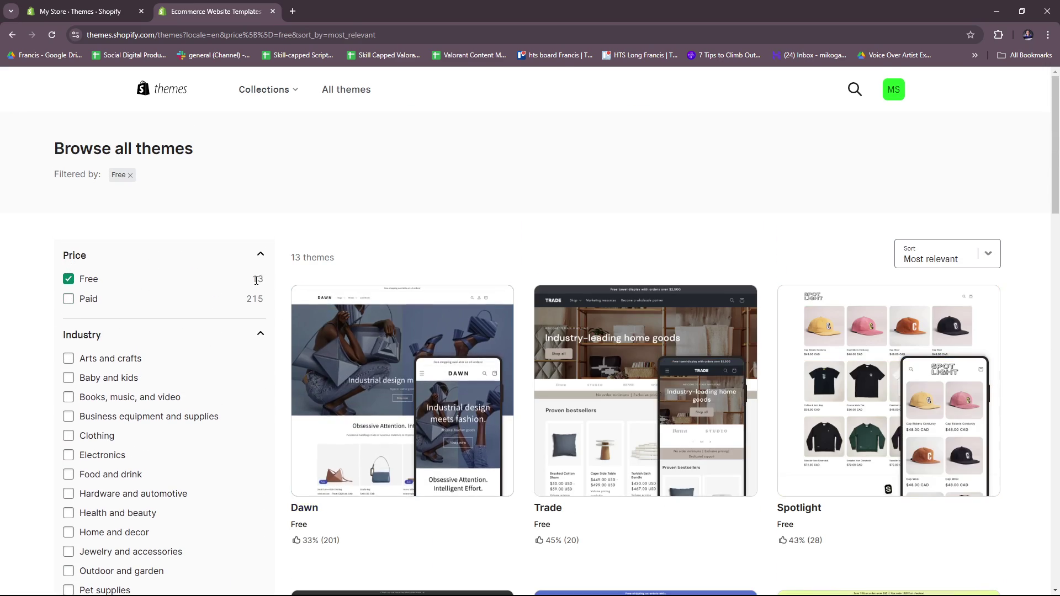
{"action": "scroll", "coordinate": [601, 350], "scroll_direction": "down", "scroll_amount": 3}
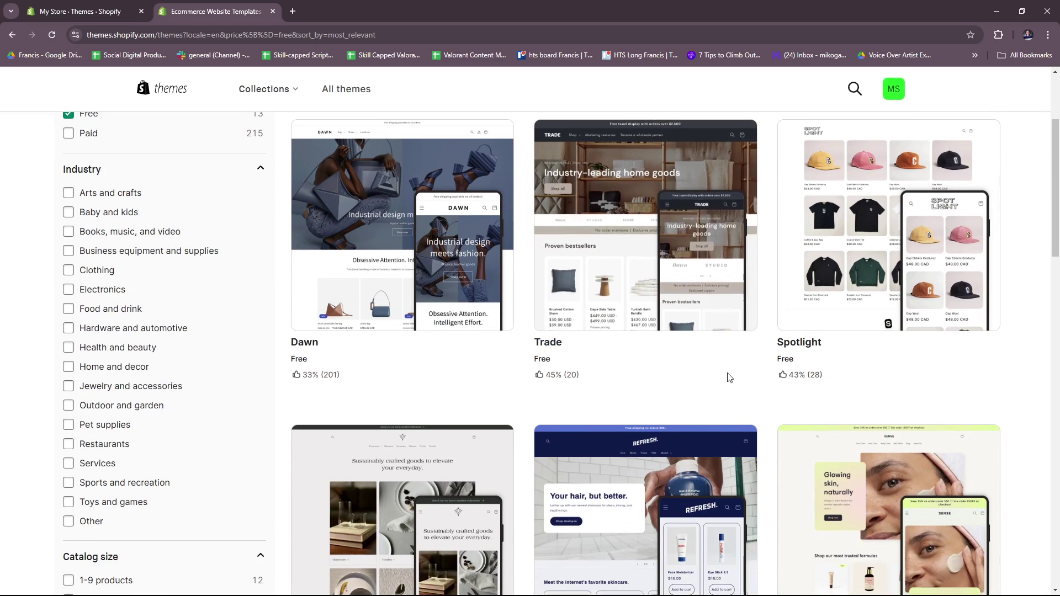
{"action": "scroll", "coordinate": [729, 373], "scroll_direction": "down", "scroll_amount": 1}
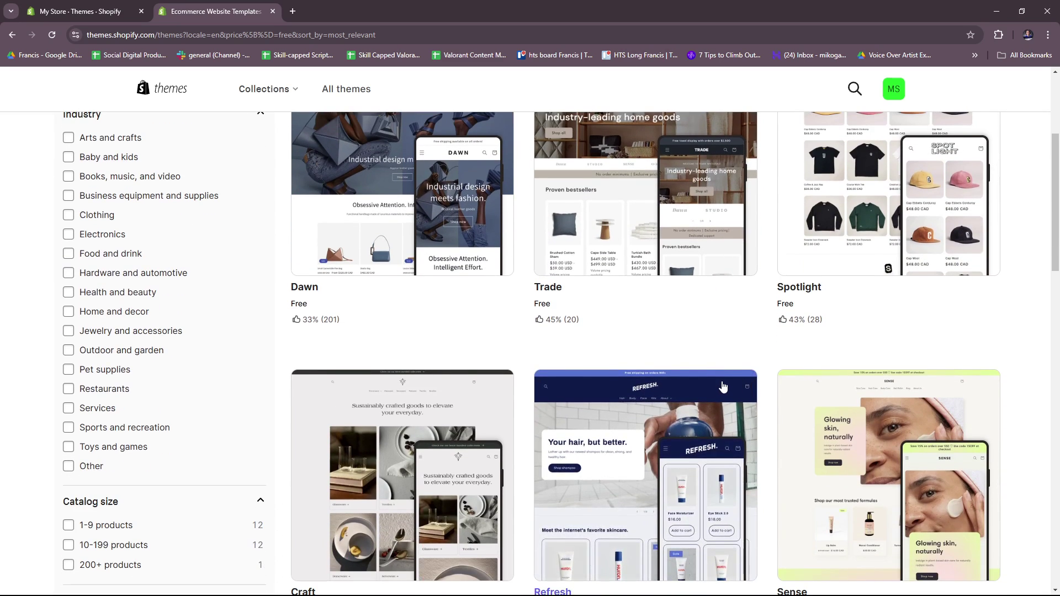
{"action": "scroll", "coordinate": [735, 386], "scroll_direction": "up", "scroll_amount": 3}
{"action": "scroll", "coordinate": [733, 408], "scroll_direction": "down", "scroll_amount": 5}
{"action": "scroll", "coordinate": [730, 437], "scroll_direction": "up", "scroll_amount": 2}
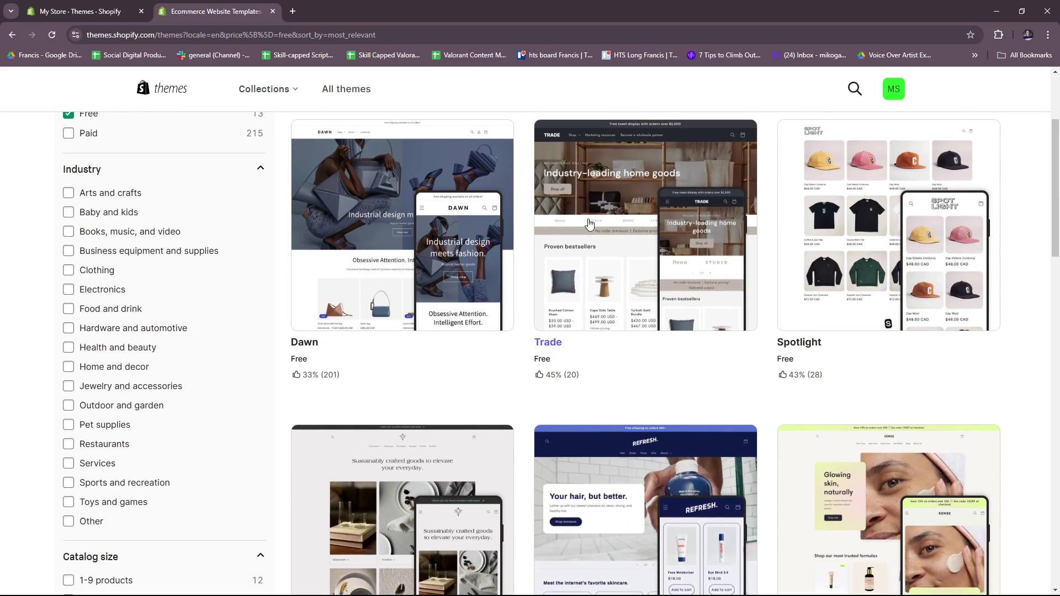
Step: Open the free Trade theme's page and add the theme to the store's theme library
{"action": "left_click", "coordinate": [641, 251]}
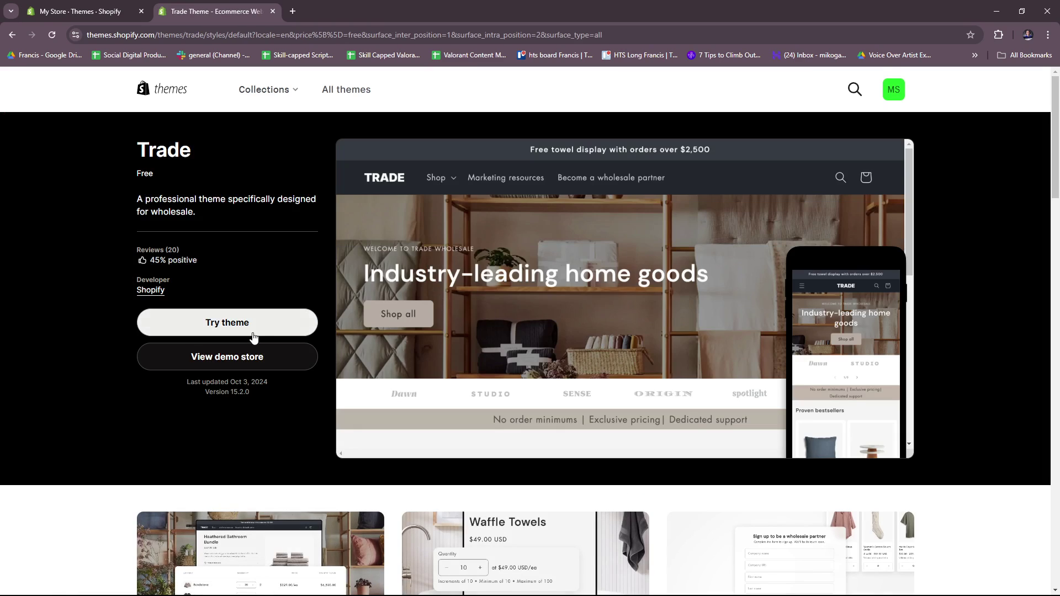
{"action": "left_click", "coordinate": [239, 330]}
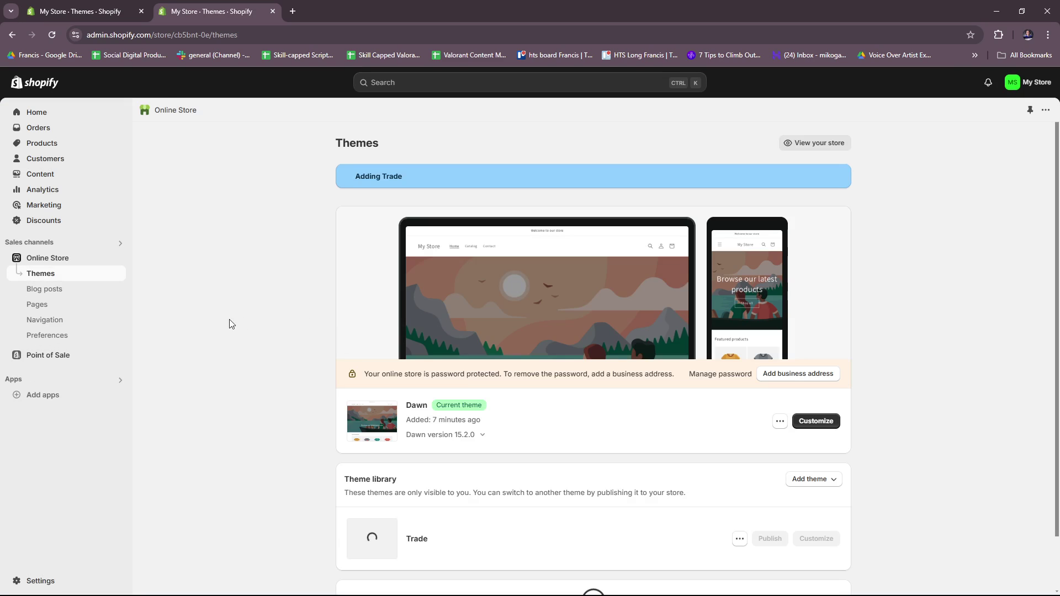
{"action": "scroll", "coordinate": [514, 312], "scroll_direction": "down", "scroll_amount": 4}
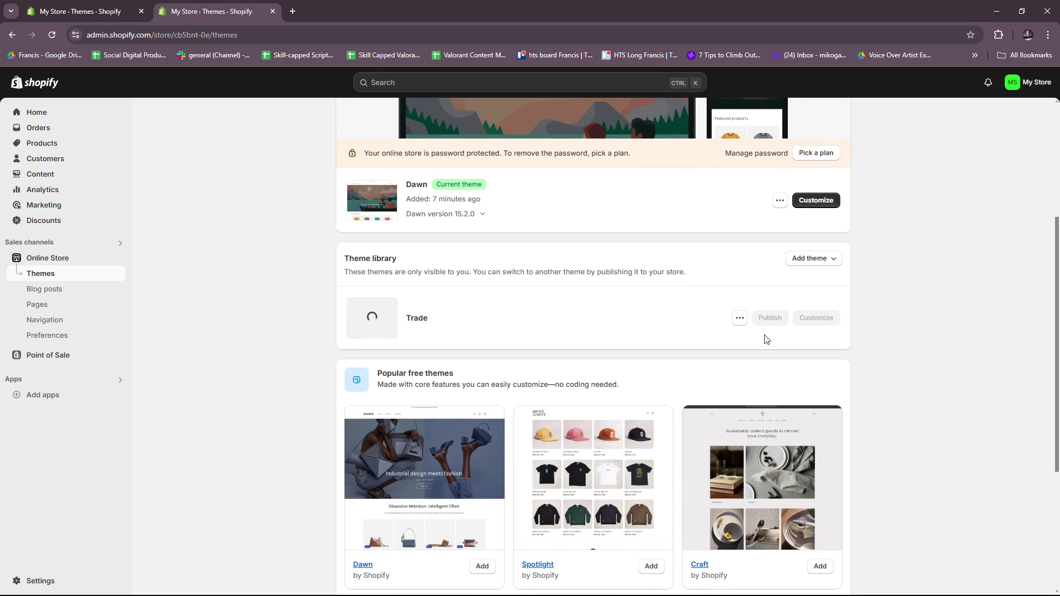
{"action": "scroll", "coordinate": [773, 331], "scroll_direction": "up", "scroll_amount": 1}
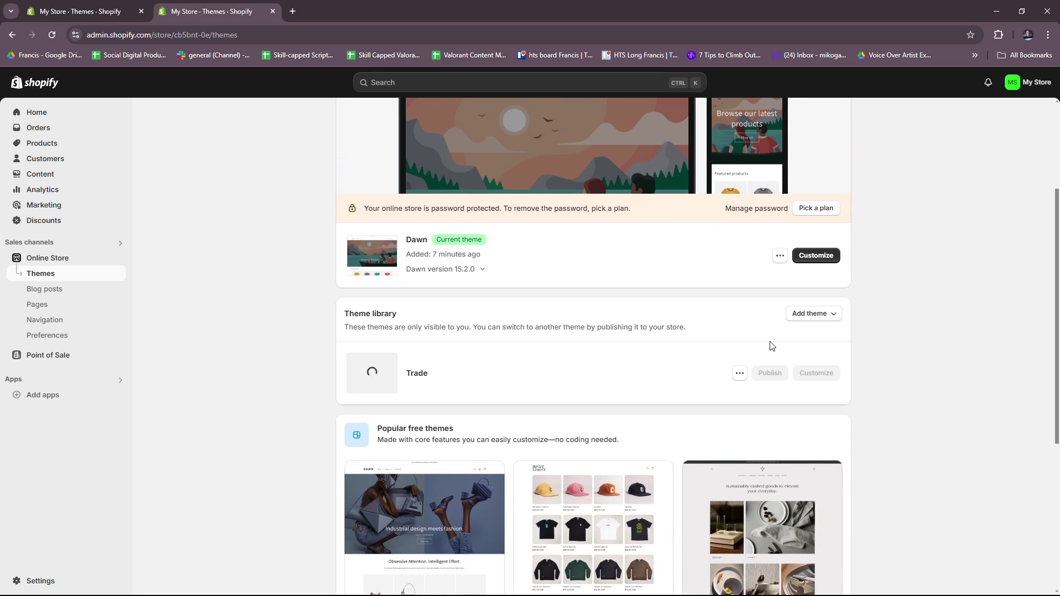
Step: Check the extra actions offered for the Trade theme and look over the theme library and popular free themes
{"action": "left_click", "coordinate": [739, 373]}
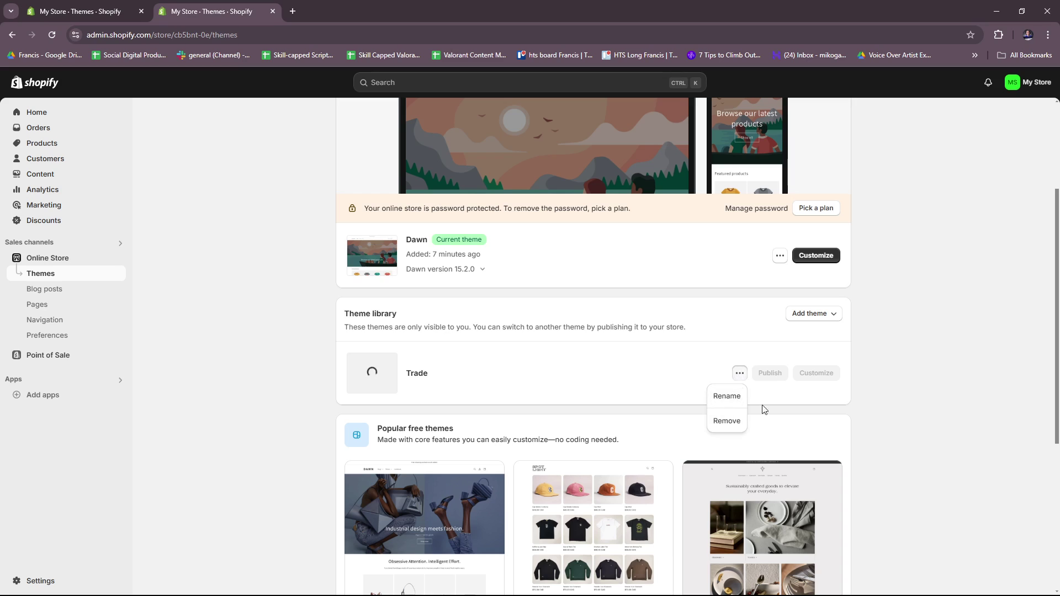
{"action": "left_click", "coordinate": [779, 410]}
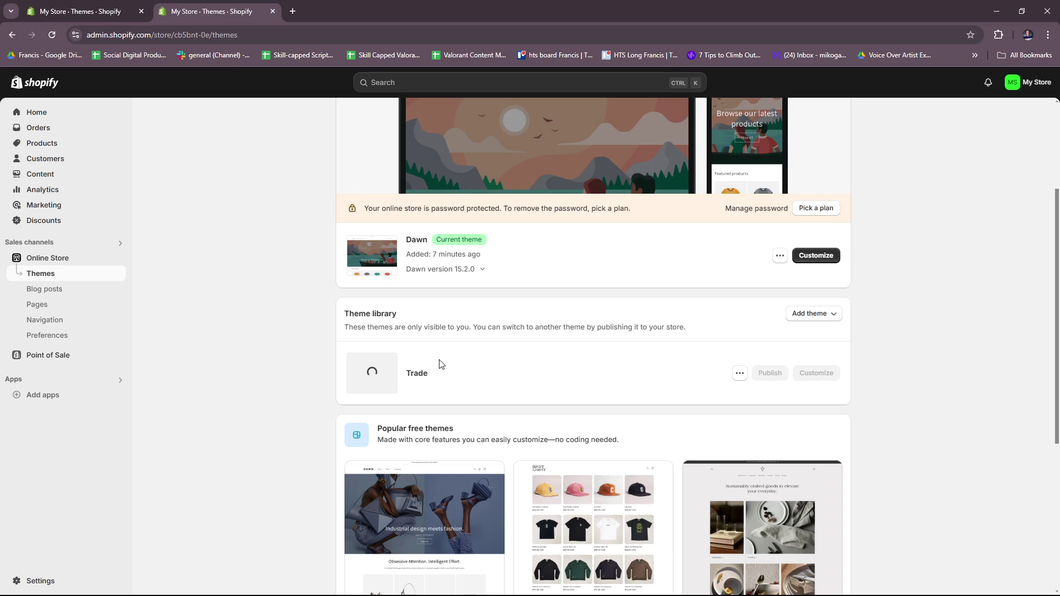
{"action": "scroll", "coordinate": [447, 362], "scroll_direction": "down", "scroll_amount": 3}
{"action": "scroll", "coordinate": [445, 362], "scroll_direction": "up", "scroll_amount": 2}
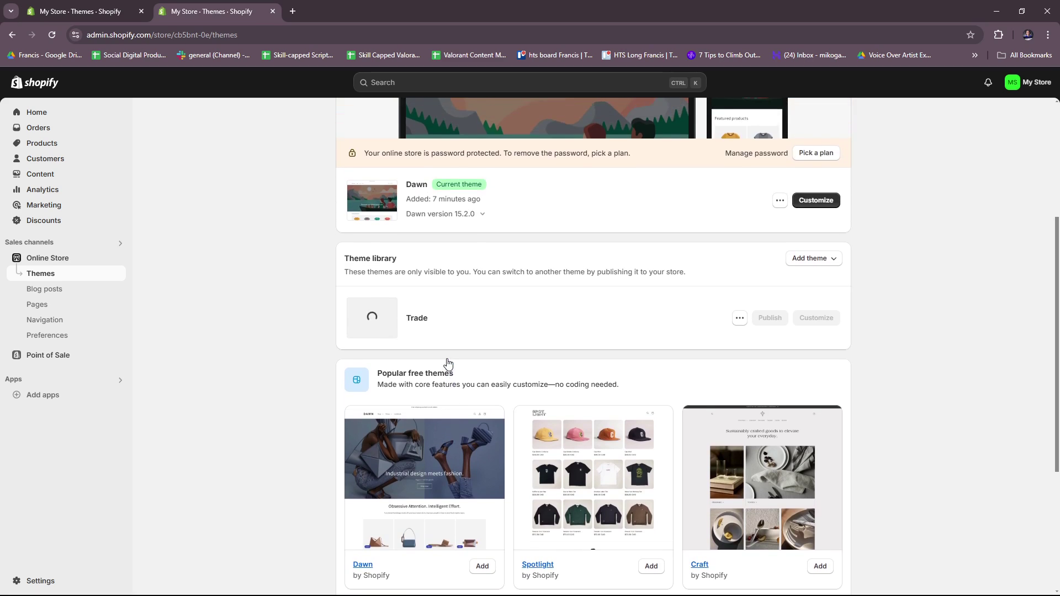
{"action": "scroll", "coordinate": [445, 362], "scroll_direction": "down", "scroll_amount": 2}
{"action": "scroll", "coordinate": [487, 372], "scroll_direction": "up", "scroll_amount": 4}
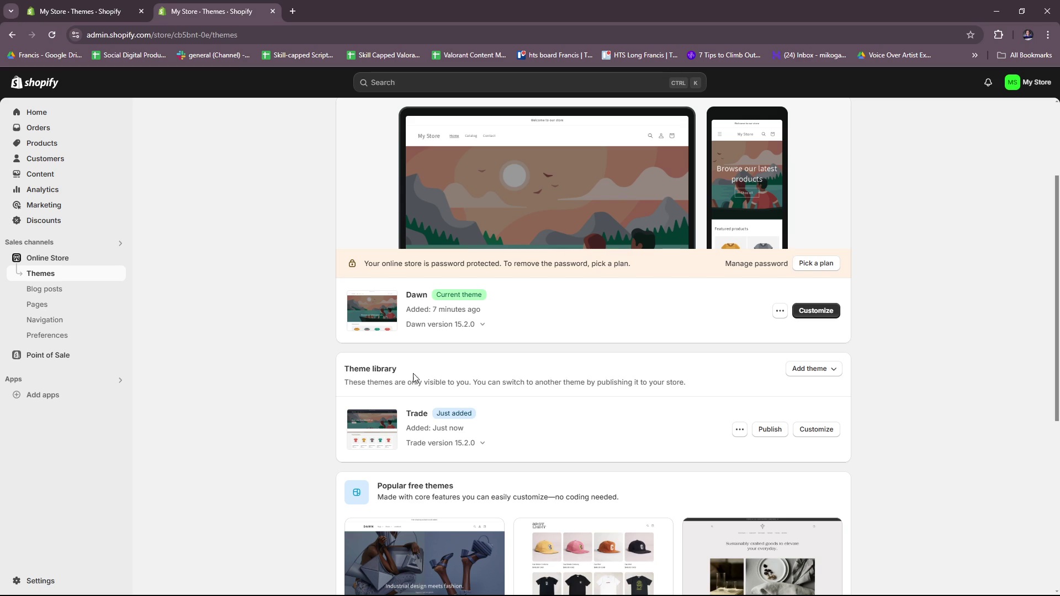
Step: Open the draft Trade theme in the theme editor, examine its home page preview, and return to the themes page
{"action": "left_click", "coordinate": [814, 435]}
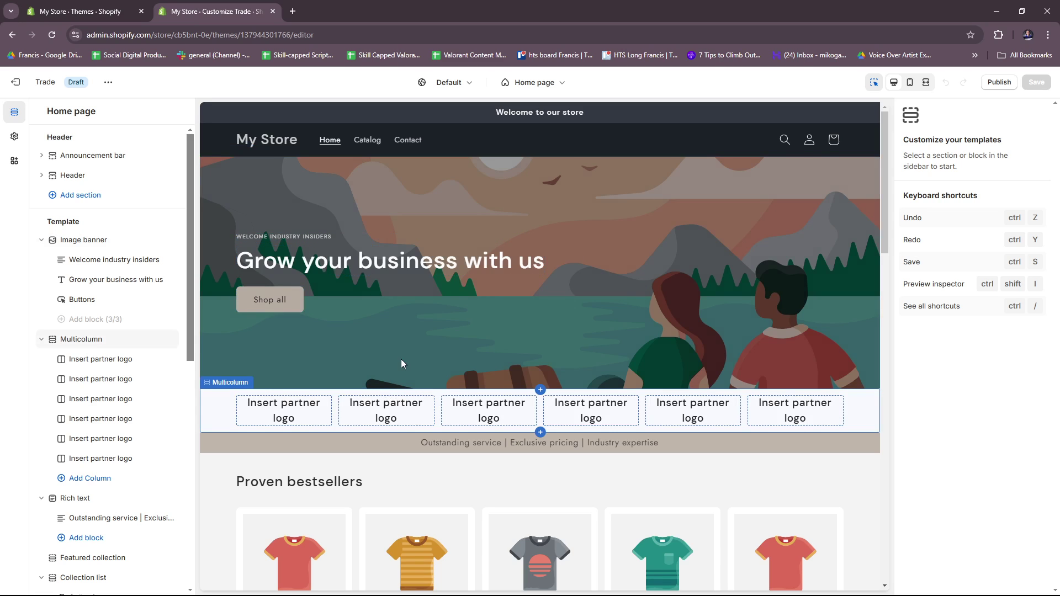
{"action": "scroll", "coordinate": [401, 359], "scroll_direction": "down", "scroll_amount": 2}
{"action": "scroll", "coordinate": [502, 410], "scroll_direction": "down", "scroll_amount": 2}
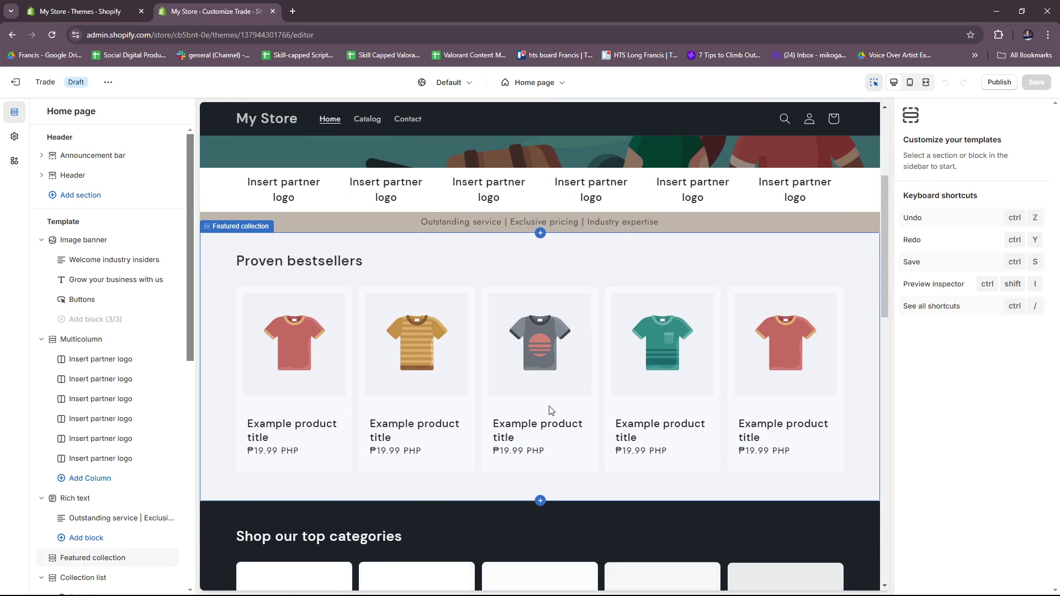
{"action": "scroll", "coordinate": [548, 408], "scroll_direction": "down", "scroll_amount": 3}
{"action": "scroll", "coordinate": [558, 409], "scroll_direction": "up", "scroll_amount": 3}
{"action": "scroll", "coordinate": [670, 412], "scroll_direction": "up", "scroll_amount": 1}
{"action": "scroll", "coordinate": [687, 412], "scroll_direction": "down", "scroll_amount": 8}
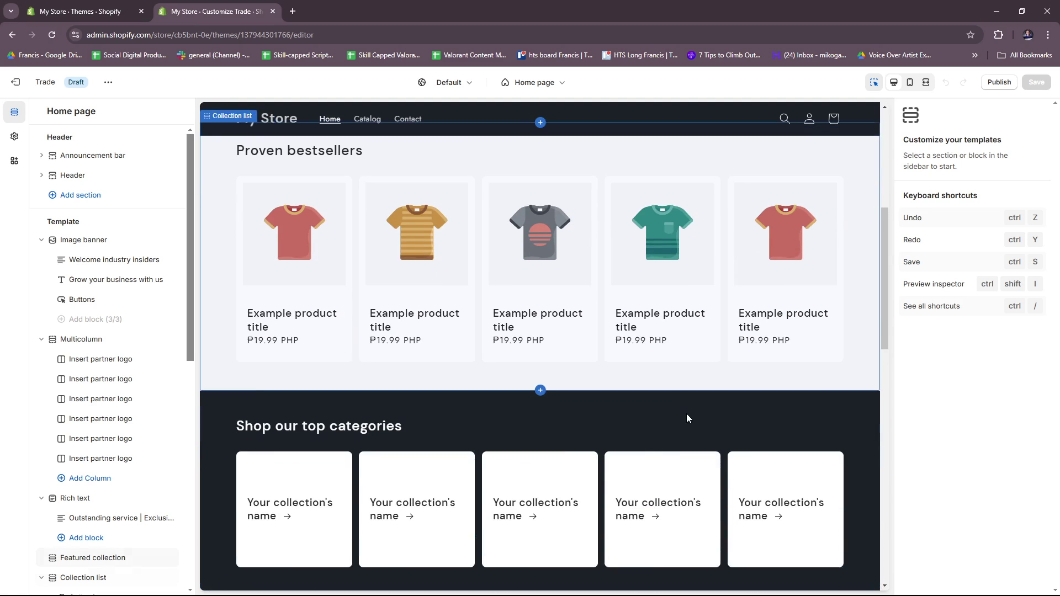
{"action": "scroll", "coordinate": [680, 415], "scroll_direction": "up", "scroll_amount": 6}
{"action": "scroll", "coordinate": [681, 415], "scroll_direction": "up", "scroll_amount": 5}
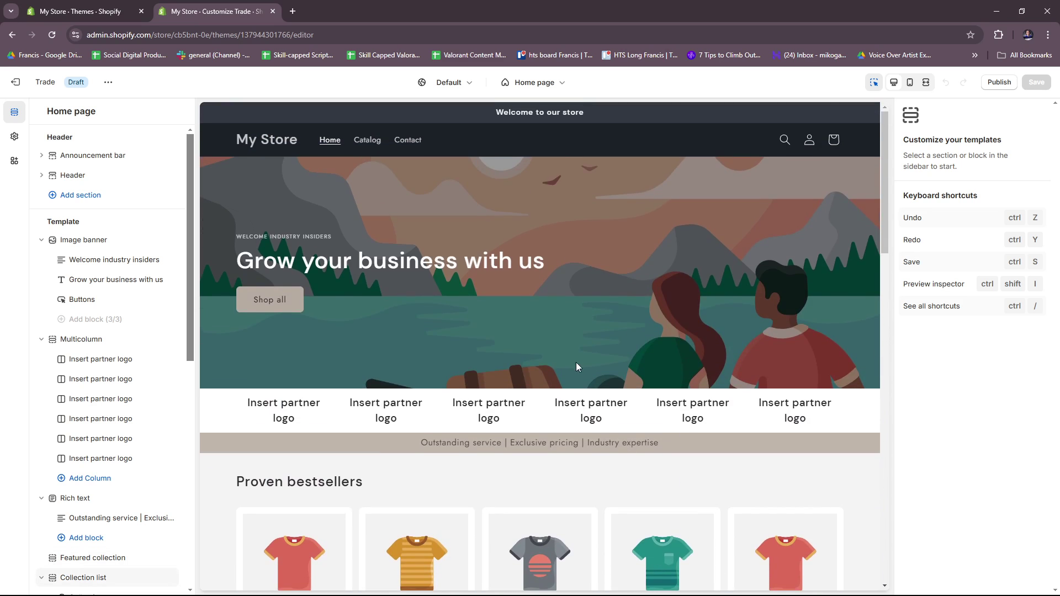
{"action": "left_click", "coordinate": [12, 35]}
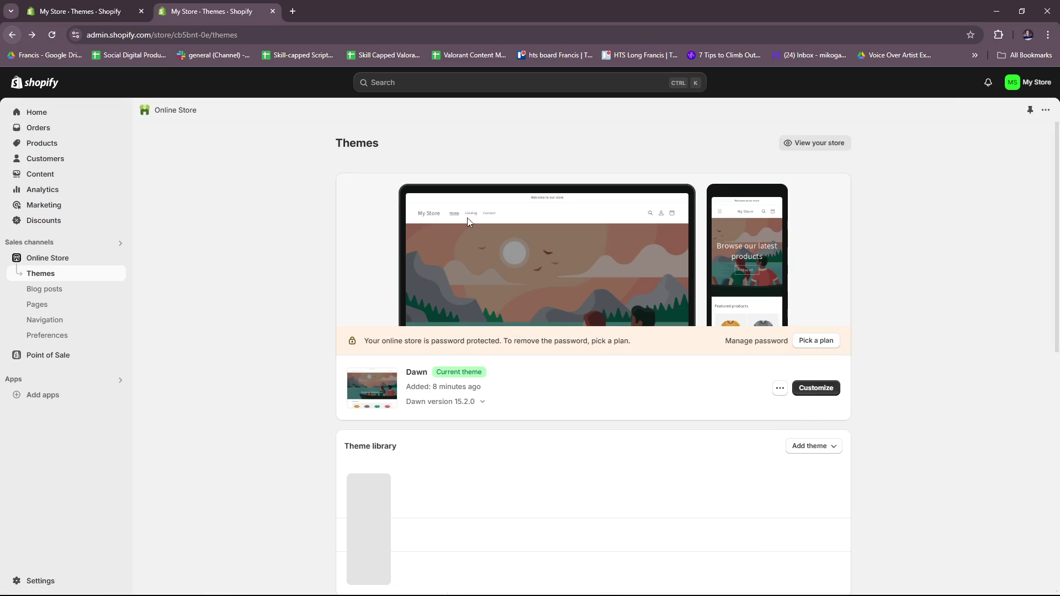
Step: Publish the Trade theme from the theme library to replace Dawn as the store's current theme
{"action": "scroll", "coordinate": [684, 386], "scroll_direction": "down", "scroll_amount": 1}
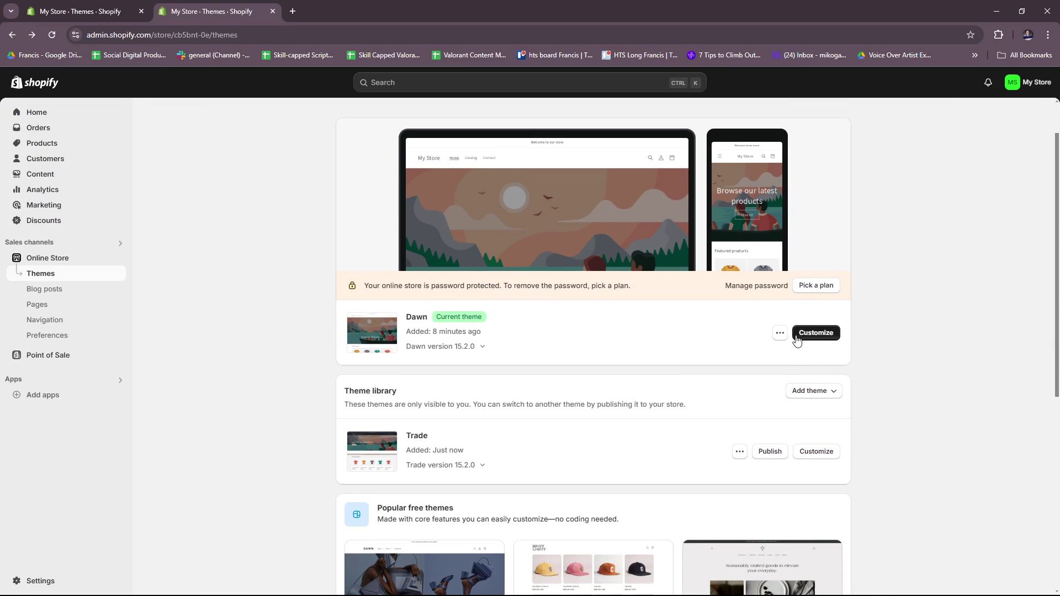
{"action": "left_click", "coordinate": [779, 333]}
{"action": "left_click", "coordinate": [909, 358]}
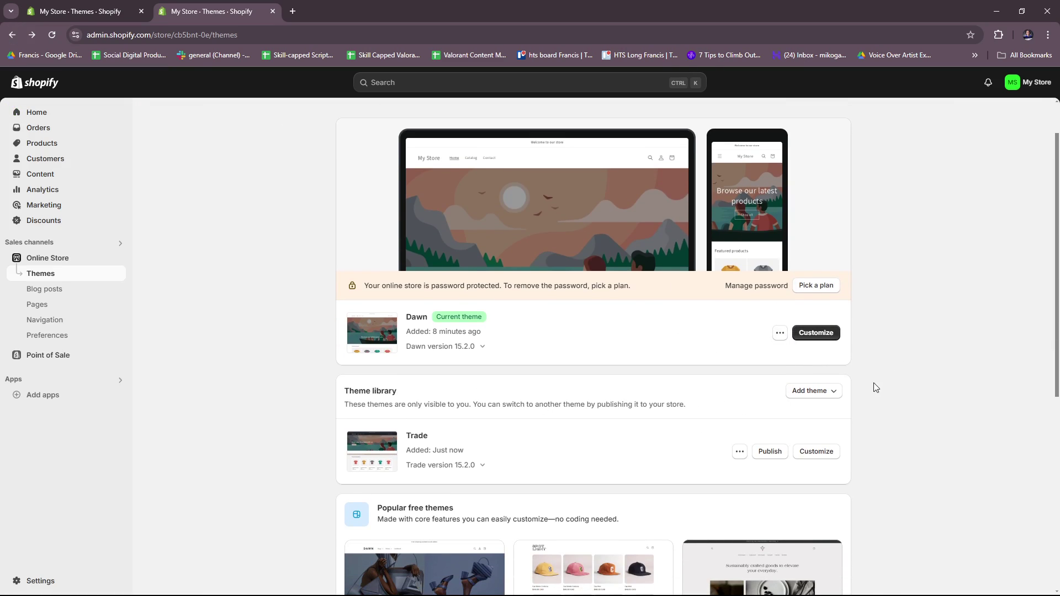
{"action": "left_click", "coordinate": [770, 456]}
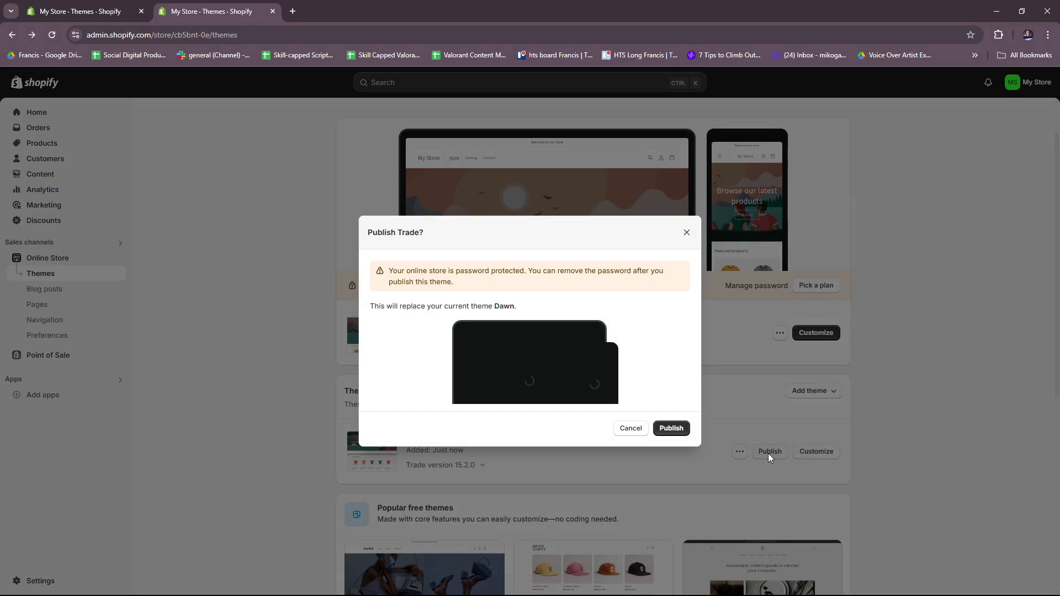
{"action": "left_click", "coordinate": [672, 431]}
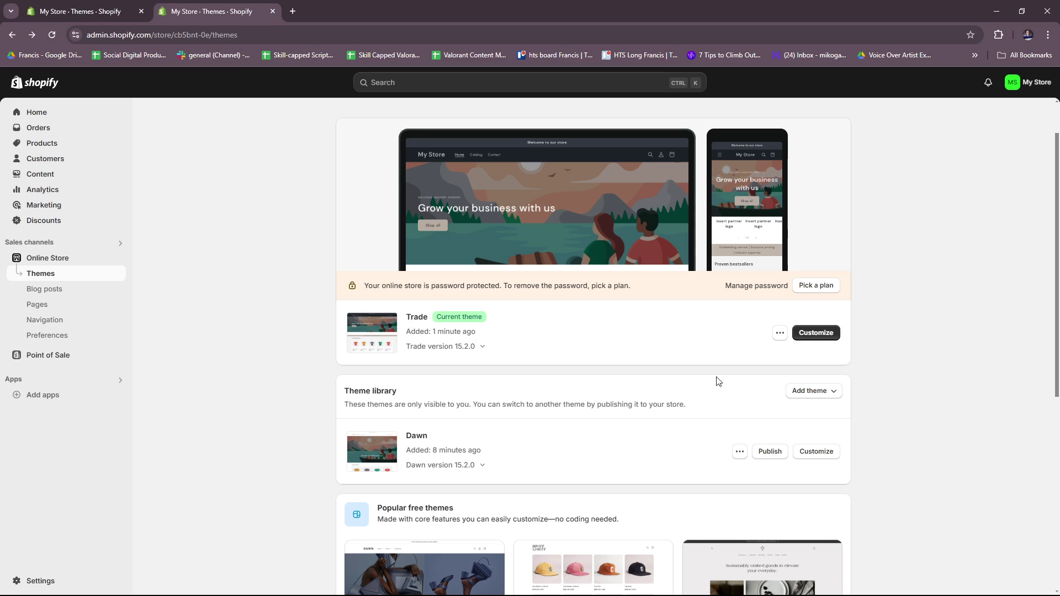
{"action": "scroll", "coordinate": [792, 420], "scroll_direction": "up", "scroll_amount": 1}
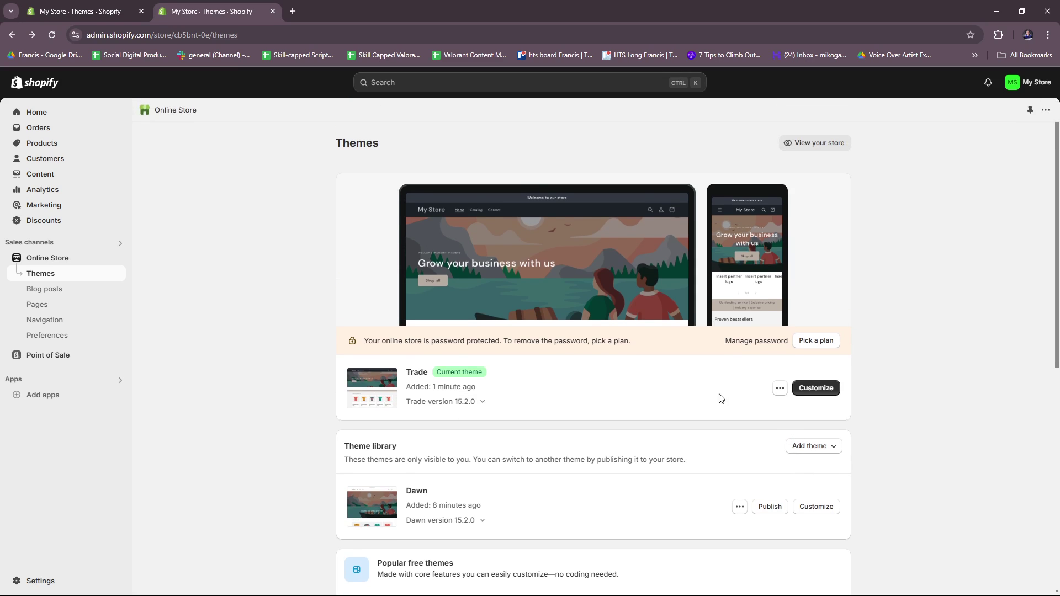
Step: Open the live Trade theme for customization and examine the home page's list of sections and blocks
{"action": "left_click", "coordinate": [817, 397]}
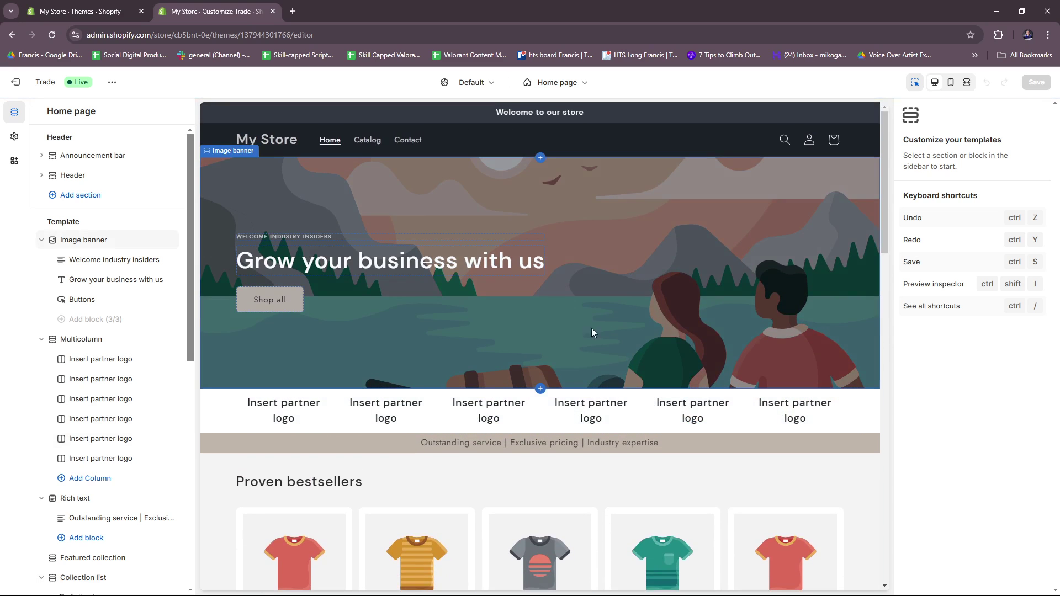
{"action": "scroll", "coordinate": [160, 266], "scroll_direction": "down", "scroll_amount": 3}
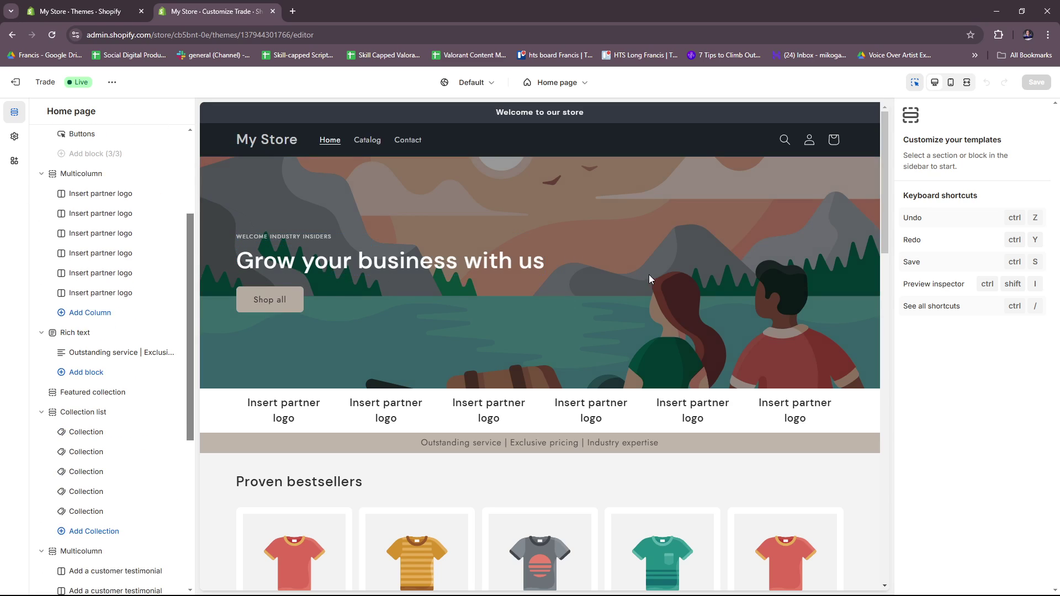
{"action": "scroll", "coordinate": [164, 304], "scroll_direction": "up", "scroll_amount": 3}
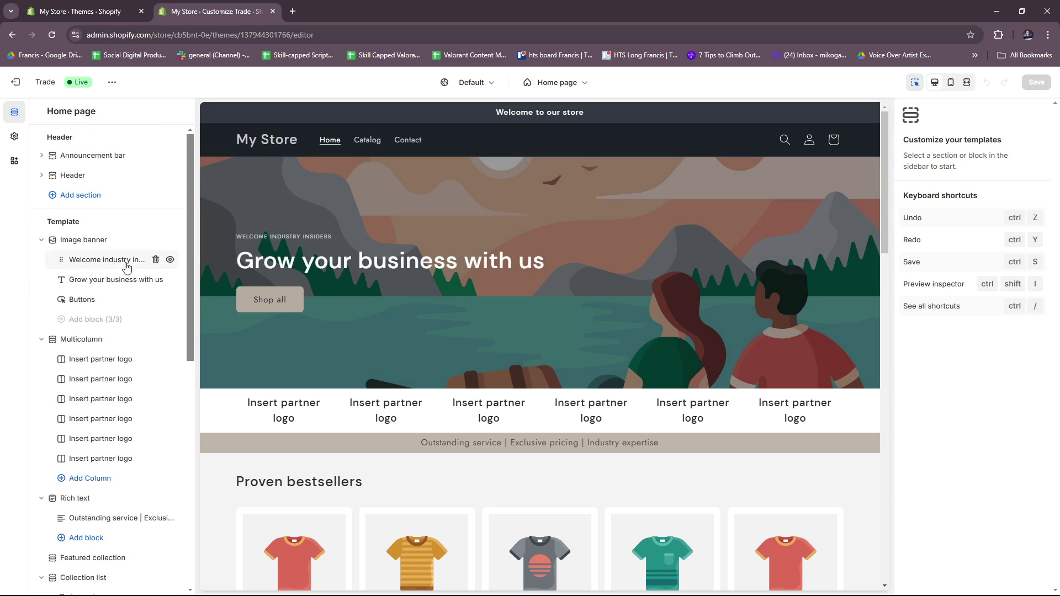
Step: Select the header section of the home page and examine its menu, sticky header and color settings
{"action": "left_click", "coordinate": [342, 167]}
{"action": "left_click", "coordinate": [544, 148]}
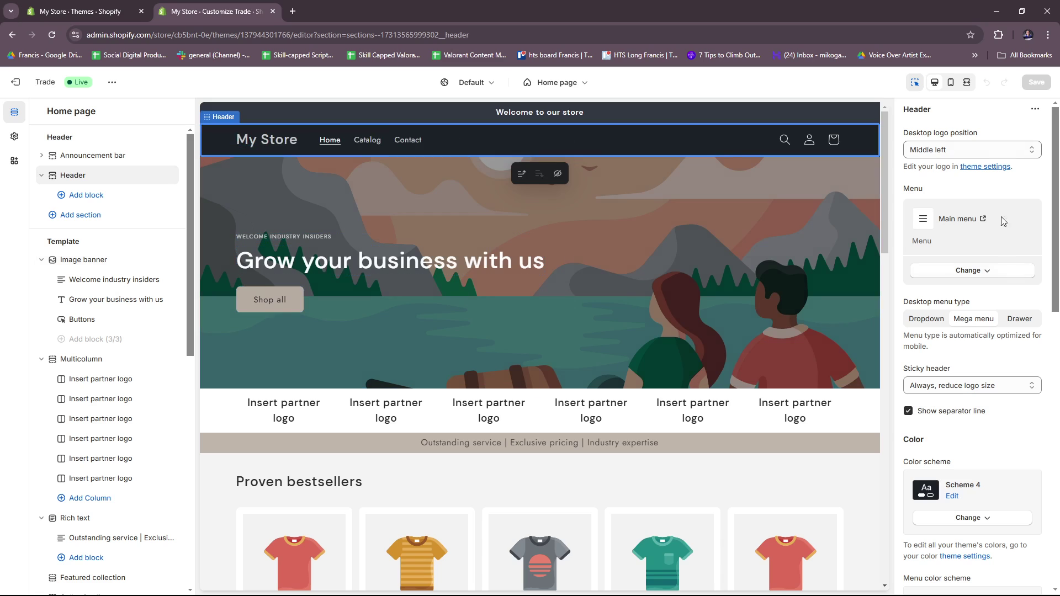
{"action": "scroll", "coordinate": [998, 337], "scroll_direction": "down", "scroll_amount": 3}
{"action": "scroll", "coordinate": [975, 302], "scroll_direction": "up", "scroll_amount": 2}
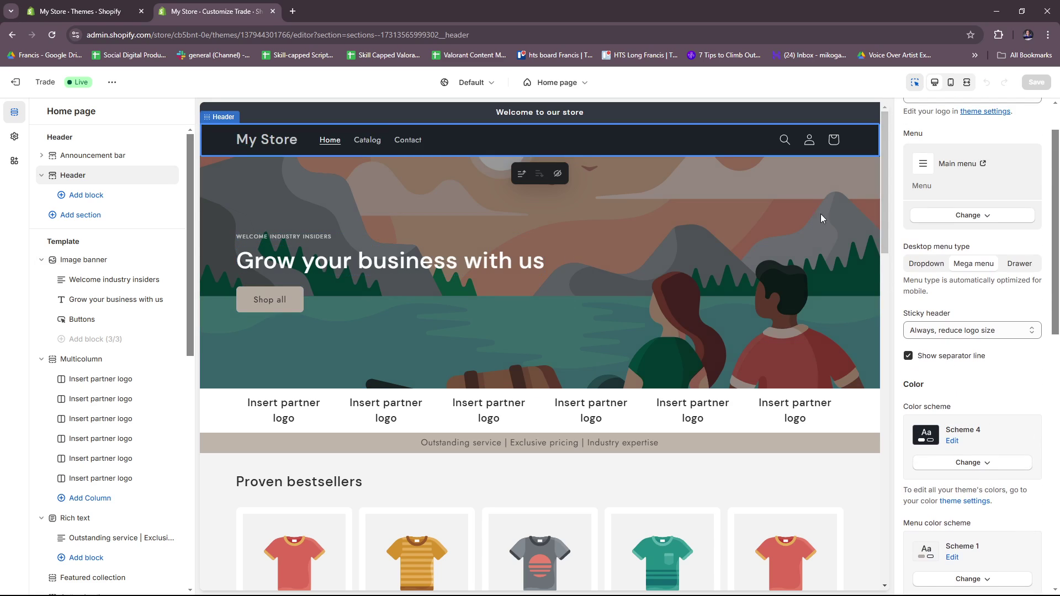
Step: Inspect the settings of the image banner and of its Shop all button, heading and text blocks
{"action": "left_click", "coordinate": [597, 217]}
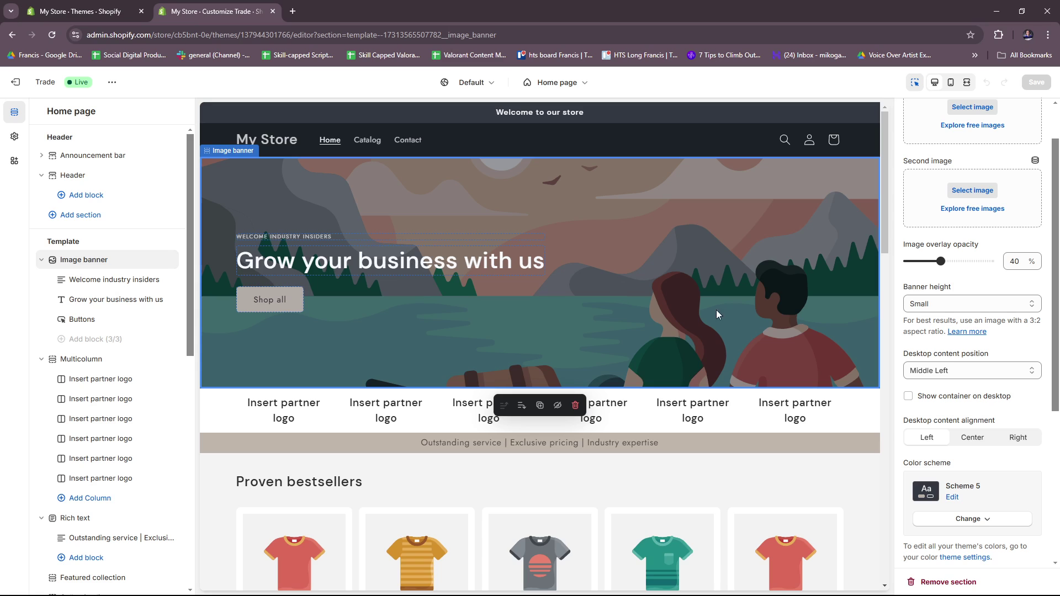
{"action": "left_click", "coordinate": [278, 304]}
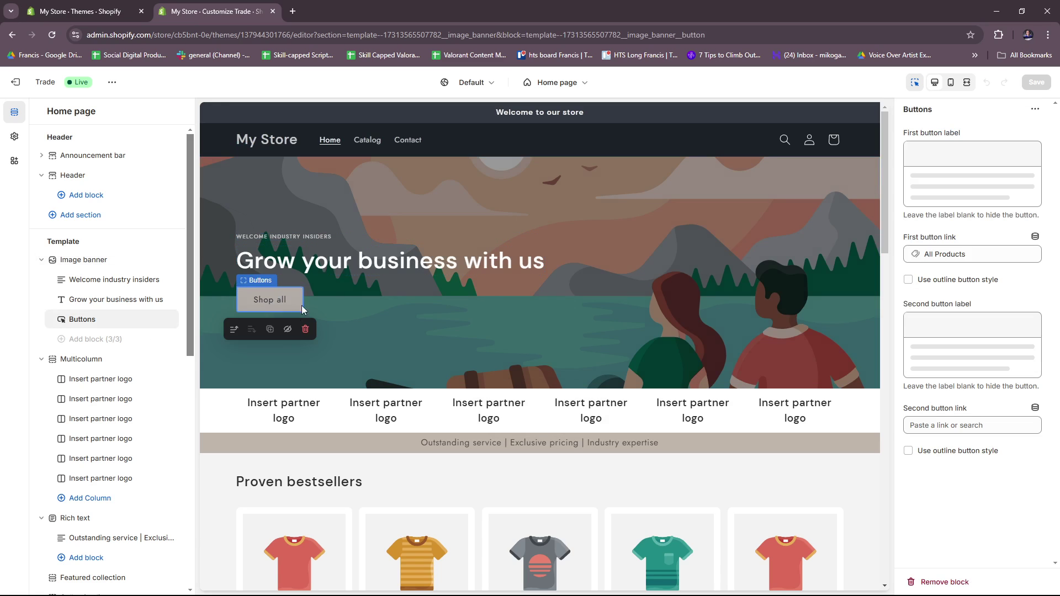
{"action": "left_click", "coordinate": [344, 272]}
{"action": "left_click", "coordinate": [338, 237]}
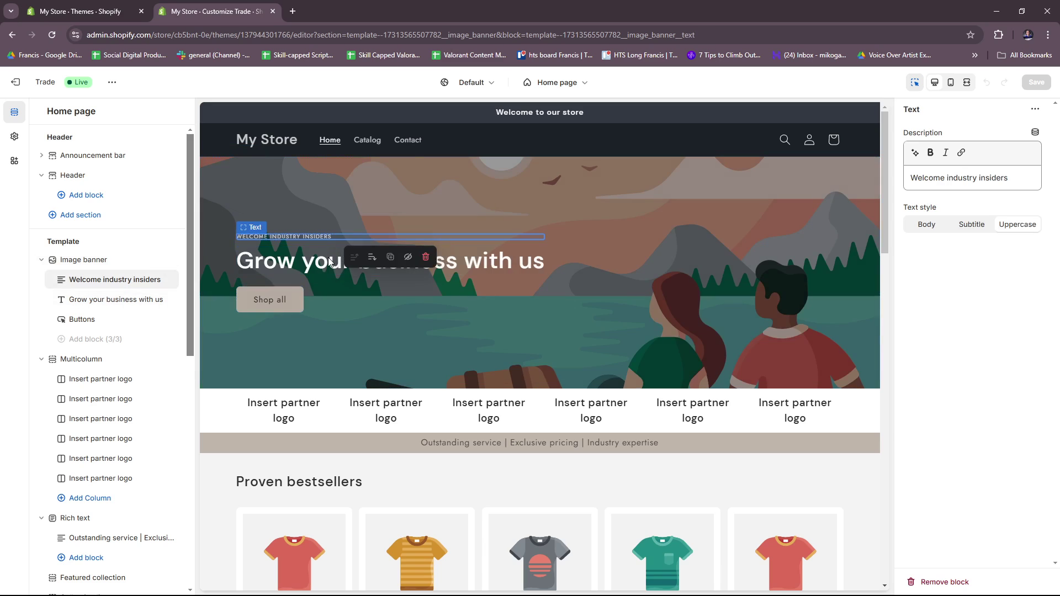
Step: Compare the "Grow your business with us" heading settings with those of the "Welcome industry insiders" text and the banner section
{"action": "left_click", "coordinate": [333, 260]}
{"action": "left_click", "coordinate": [328, 237]}
{"action": "left_click", "coordinate": [324, 260]}
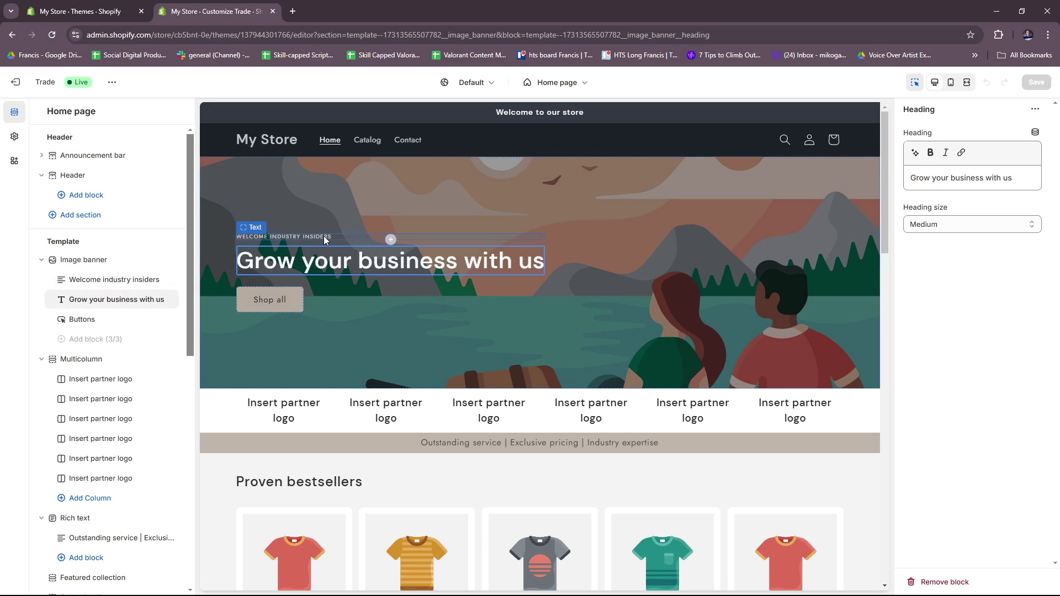
{"action": "left_click", "coordinate": [317, 238]}
{"action": "left_click", "coordinate": [282, 256]}
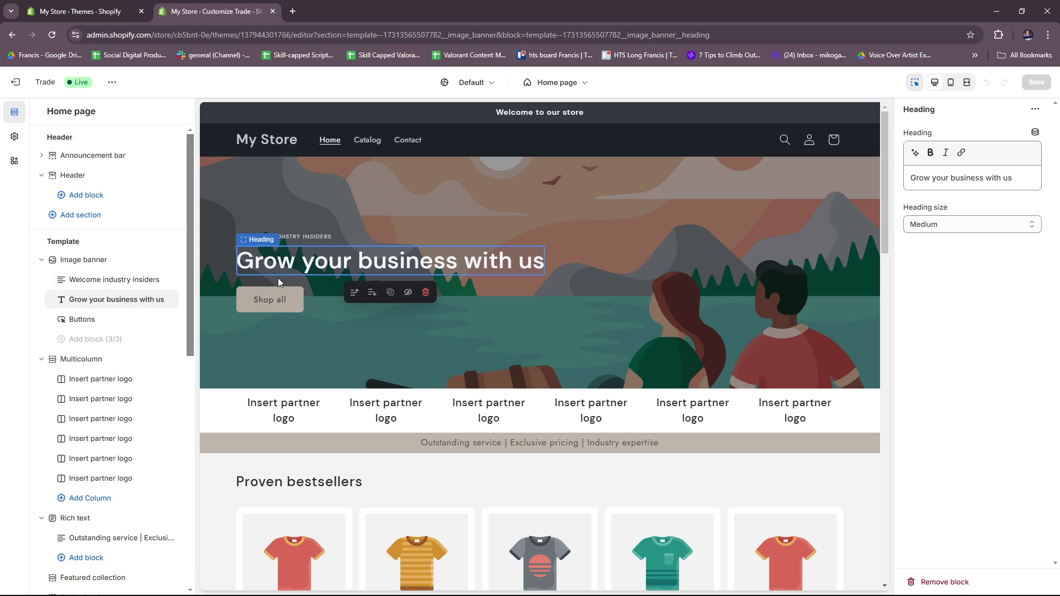
{"action": "left_click", "coordinate": [286, 238]}
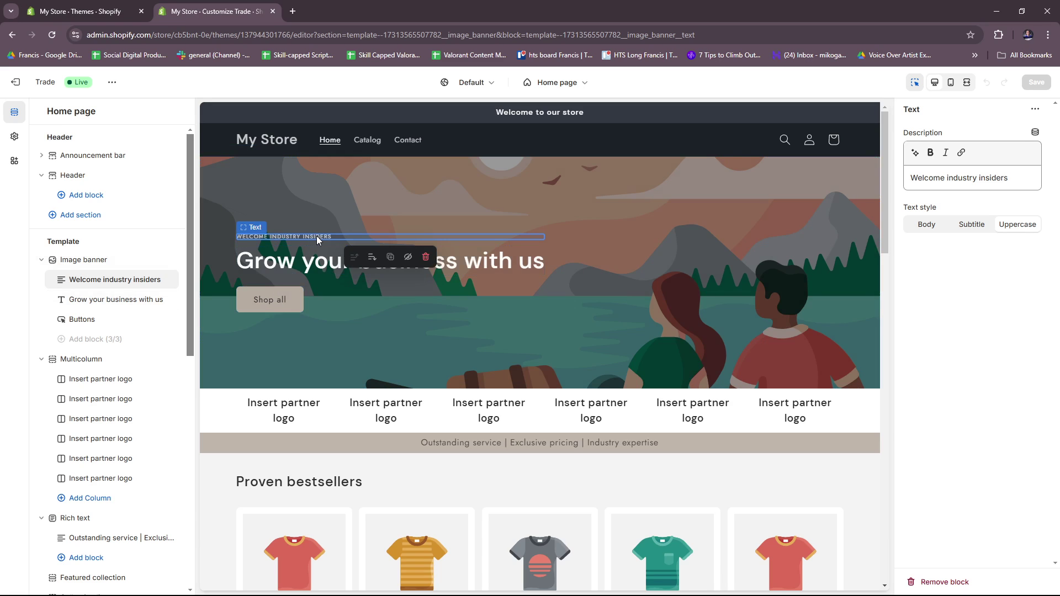
{"action": "left_click", "coordinate": [293, 264]}
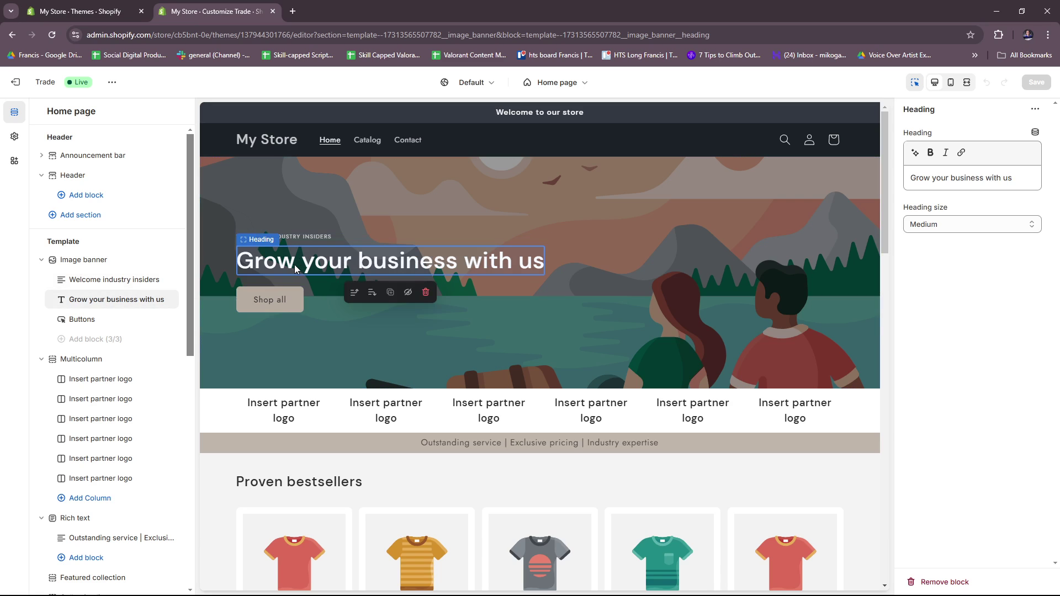
{"action": "left_click", "coordinate": [304, 236]}
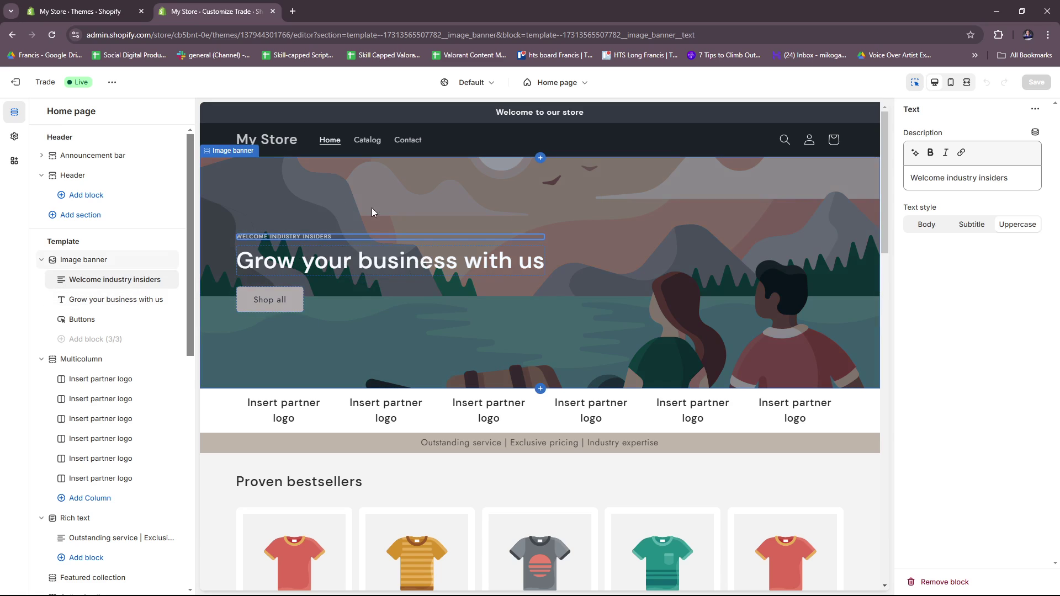
{"action": "left_click", "coordinate": [448, 296]}
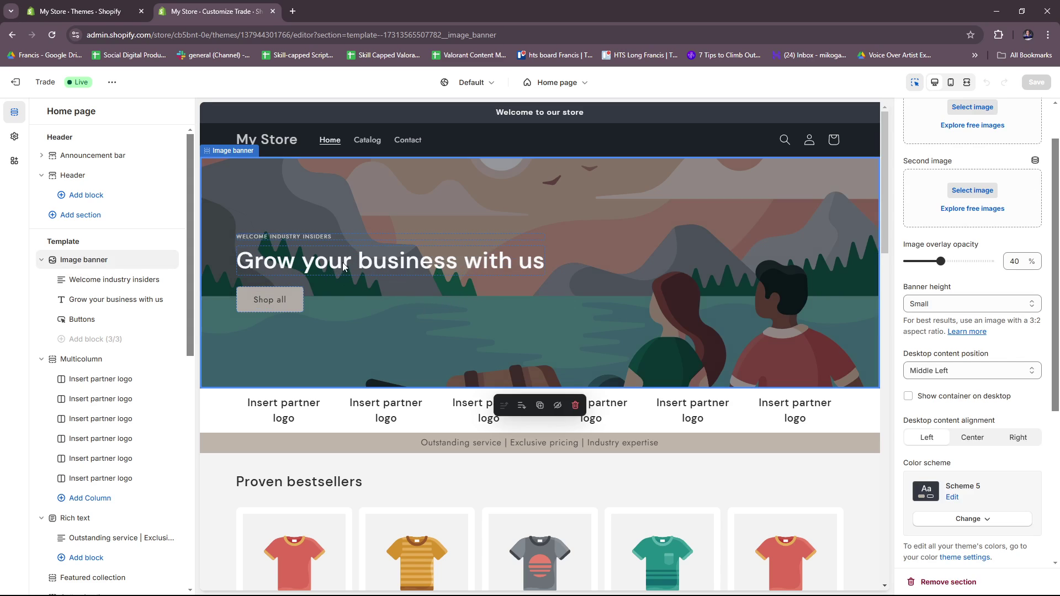
{"action": "left_click", "coordinate": [369, 264]}
{"action": "left_click", "coordinate": [383, 333]}
{"action": "left_click", "coordinate": [342, 238]}
{"action": "left_click", "coordinate": [357, 329]}
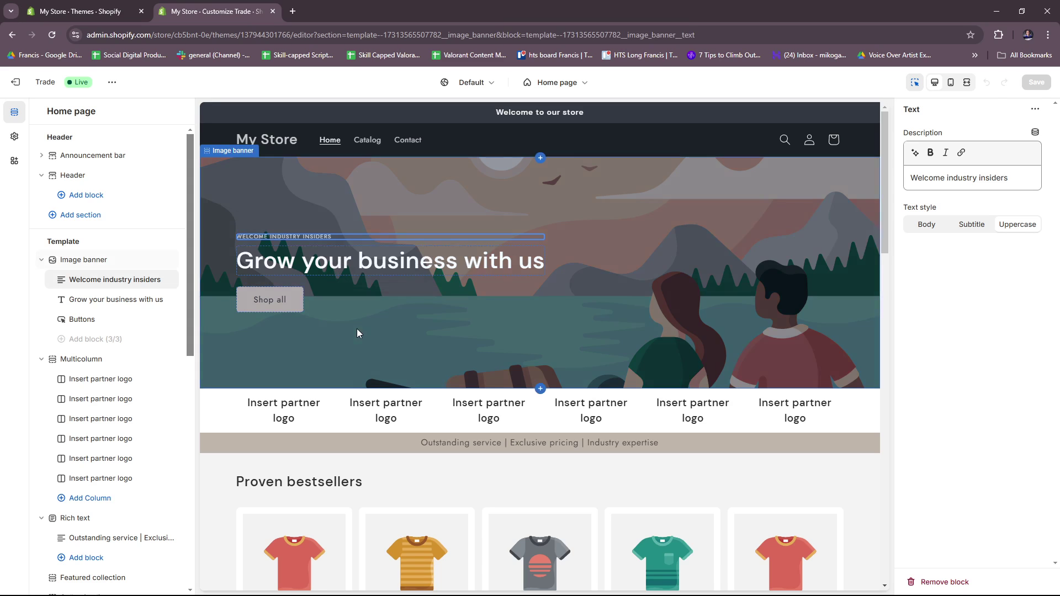
Step: Select the "Proven bestsellers" featured collection and examine its heading, description, collection, layout and color scheme settings
{"action": "scroll", "coordinate": [280, 399], "scroll_direction": "down", "scroll_amount": 1}
{"action": "scroll", "coordinate": [279, 401], "scroll_direction": "down", "scroll_amount": 3}
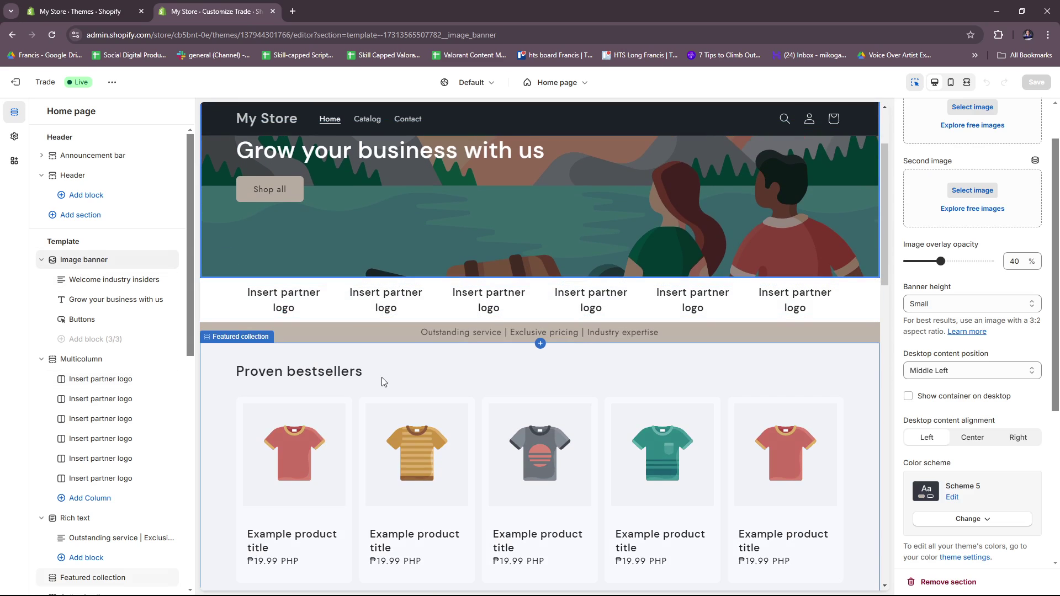
{"action": "scroll", "coordinate": [382, 376], "scroll_direction": "down", "scroll_amount": 4}
{"action": "left_click", "coordinate": [297, 339]}
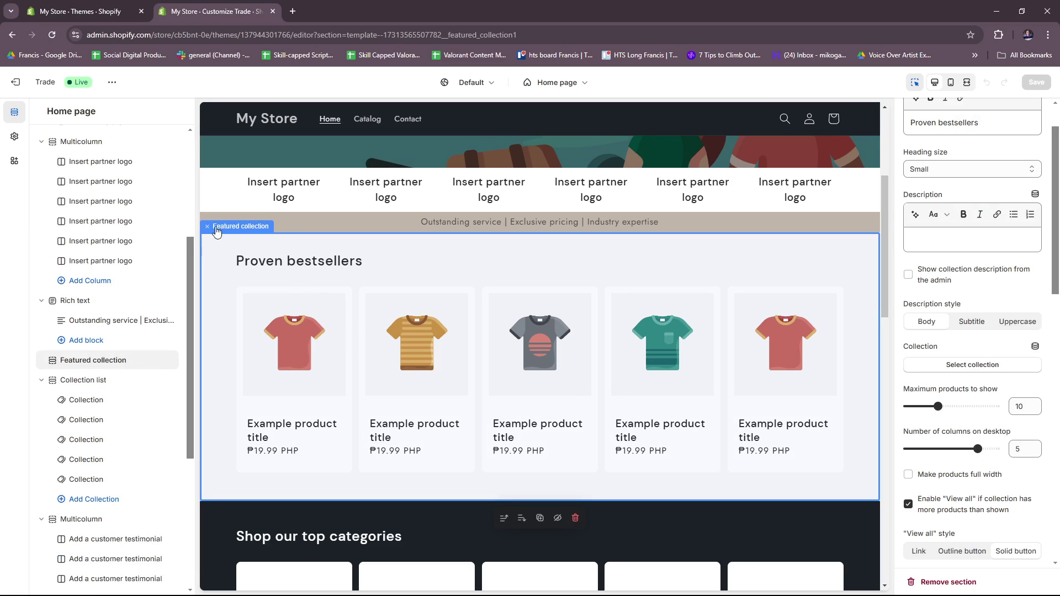
{"action": "scroll", "coordinate": [461, 296], "scroll_direction": "down", "scroll_amount": 5}
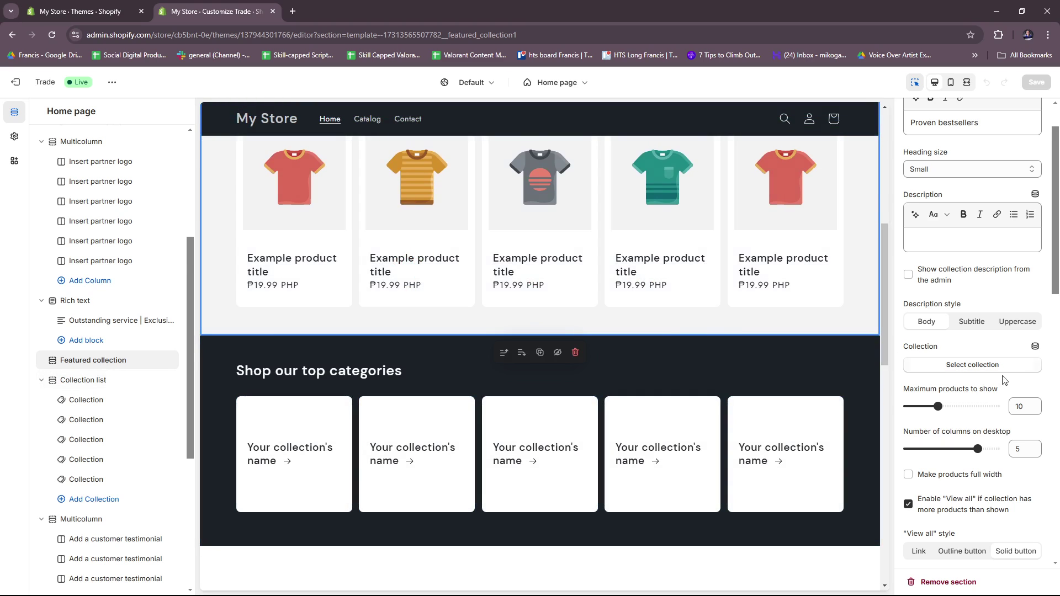
{"action": "scroll", "coordinate": [1010, 356], "scroll_direction": "up", "scroll_amount": 1}
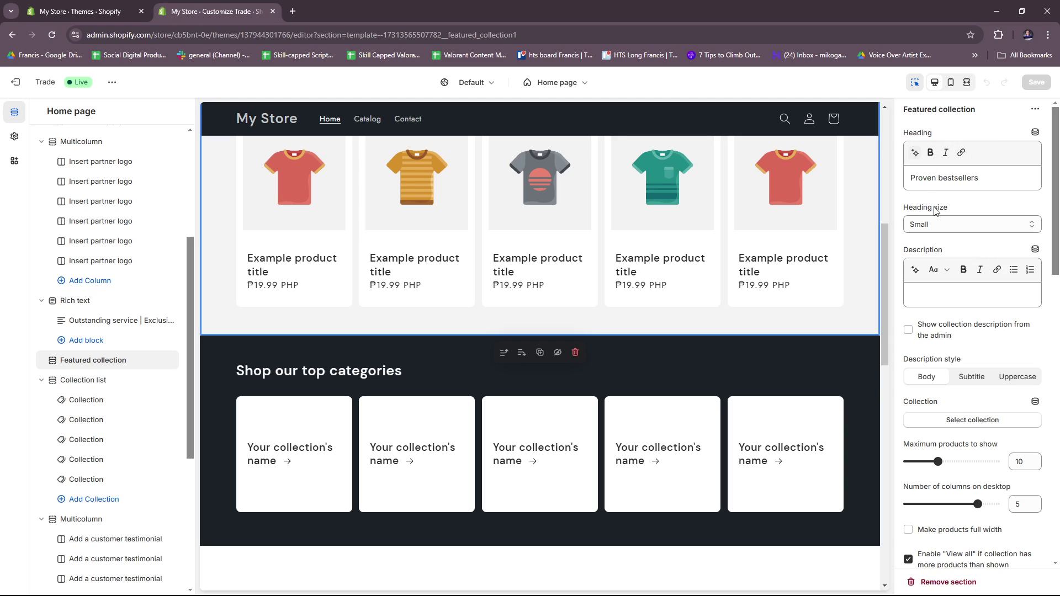
{"action": "scroll", "coordinate": [949, 234], "scroll_direction": "down", "scroll_amount": 1}
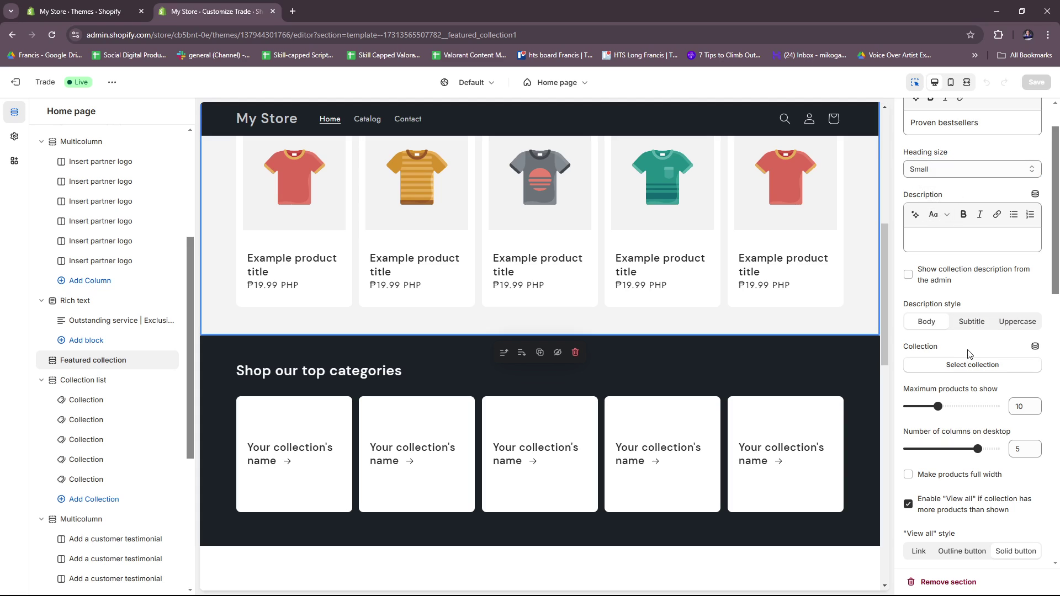
{"action": "scroll", "coordinate": [971, 356], "scroll_direction": "down", "scroll_amount": 2}
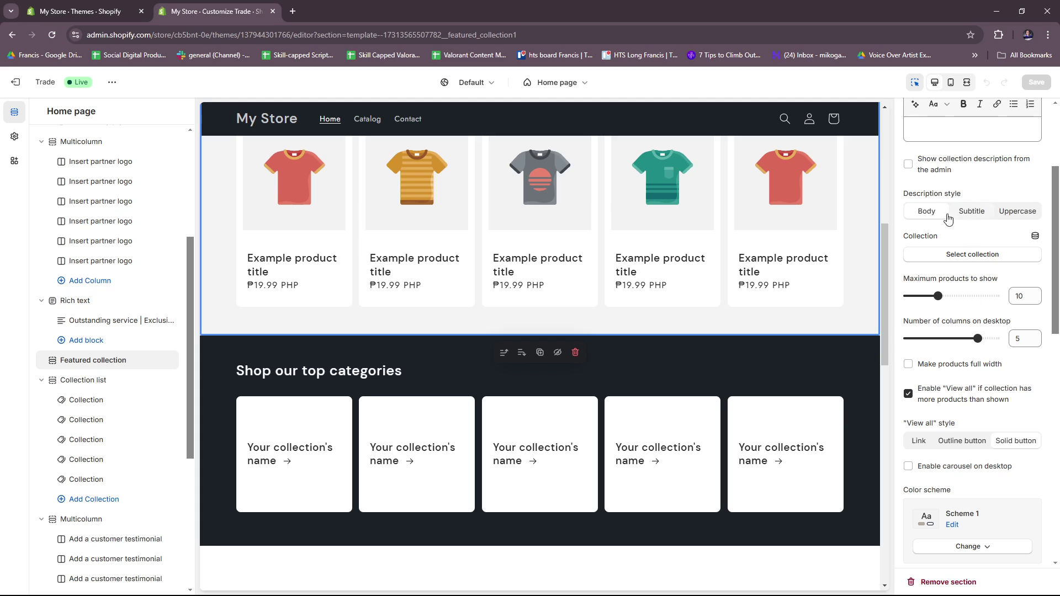
{"action": "scroll", "coordinate": [948, 218], "scroll_direction": "down", "scroll_amount": 2}
{"action": "scroll", "coordinate": [123, 202], "scroll_direction": "up", "scroll_amount": 2}
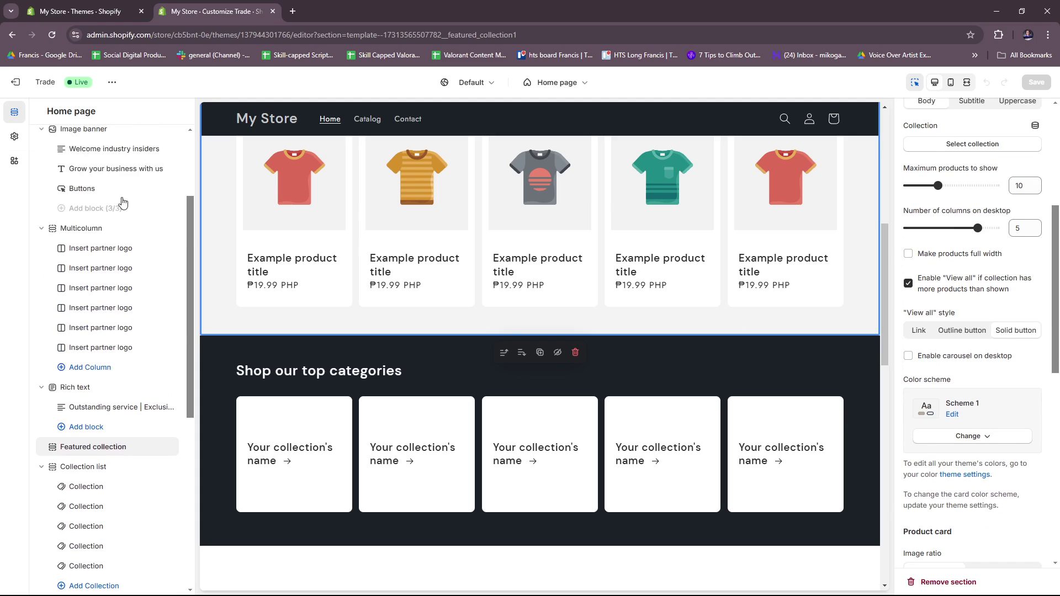
Step: Look through the home page's remaining sections, including the New arrivals collection and the educational content columns
{"action": "scroll", "coordinate": [133, 213], "scroll_direction": "up", "scroll_amount": 3}
{"action": "scroll", "coordinate": [161, 229], "scroll_direction": "down", "scroll_amount": 3}
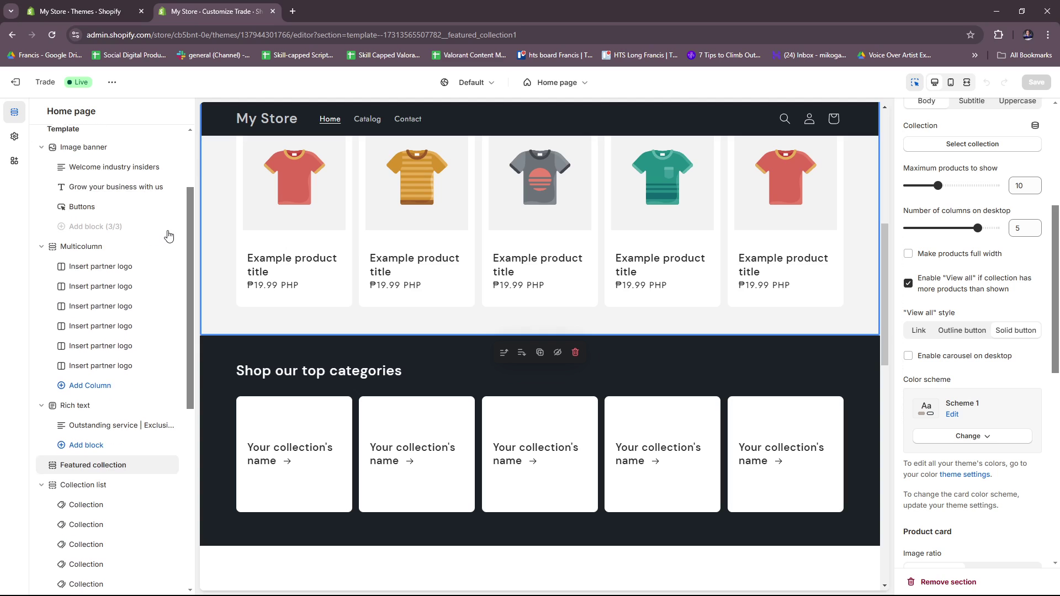
{"action": "scroll", "coordinate": [169, 236], "scroll_direction": "down", "scroll_amount": 8}
{"action": "mouse_move", "coordinate": [135, 371]}
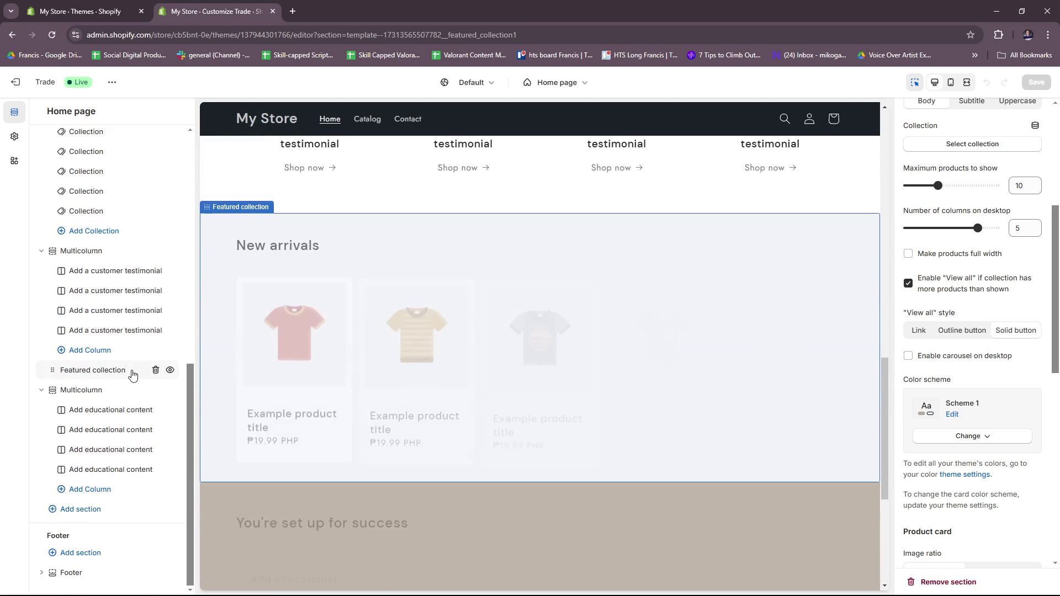
{"action": "scroll", "coordinate": [497, 353], "scroll_direction": "down", "scroll_amount": 3}
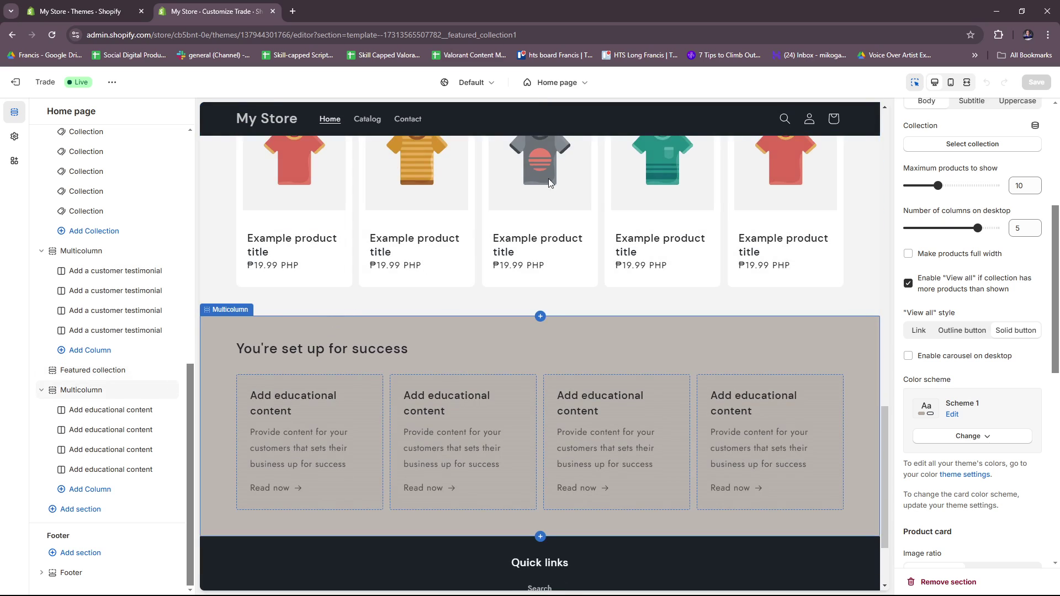
Step: Check which templates the theme editor offers for product pages
{"action": "left_click", "coordinate": [575, 84]}
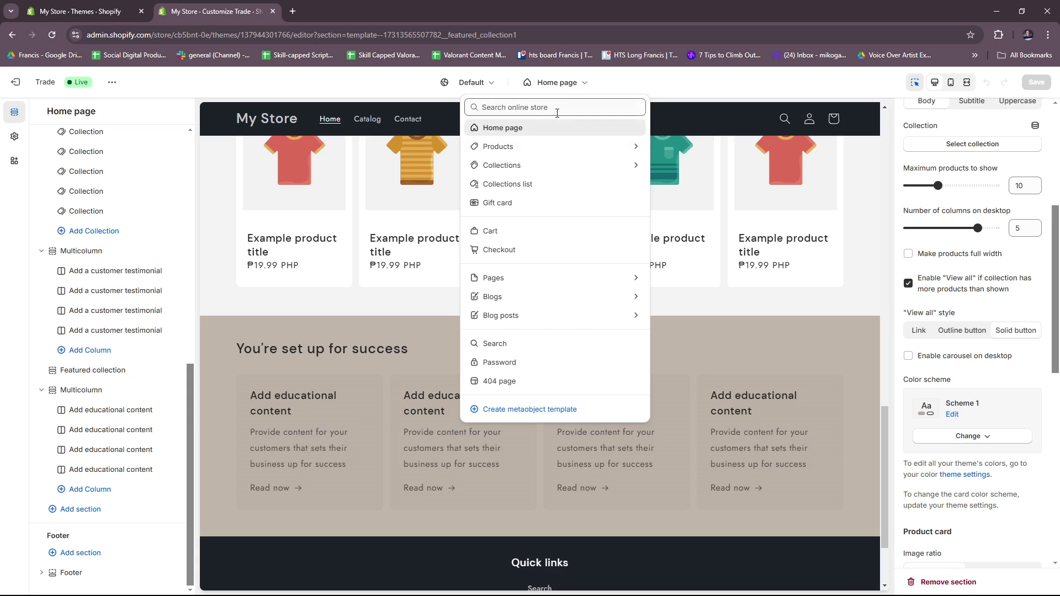
{"action": "left_click", "coordinate": [531, 146]}
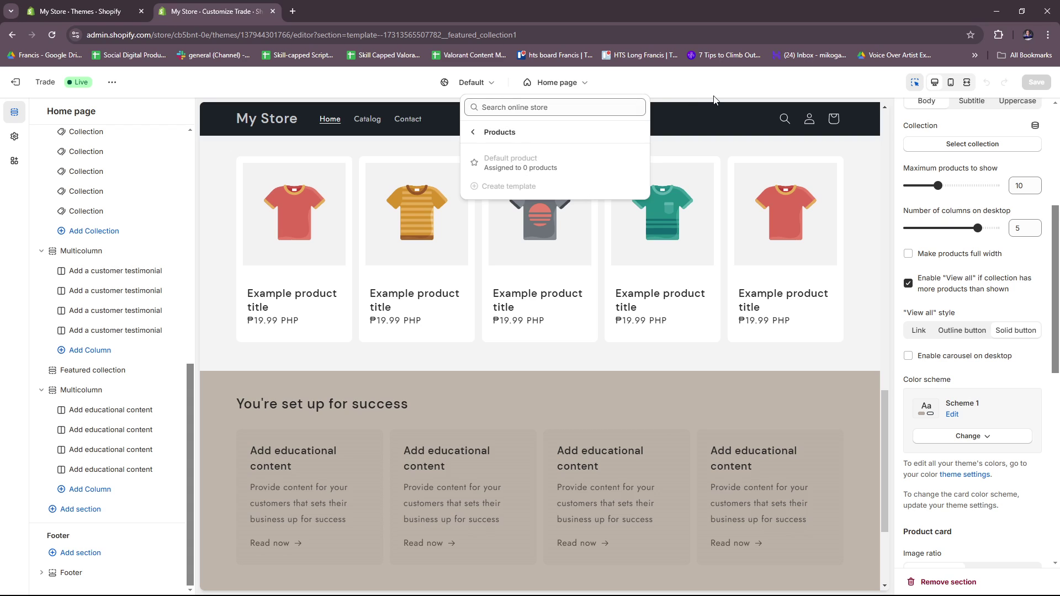
{"action": "left_click", "coordinate": [566, 83]}
{"action": "left_click", "coordinate": [558, 82]}
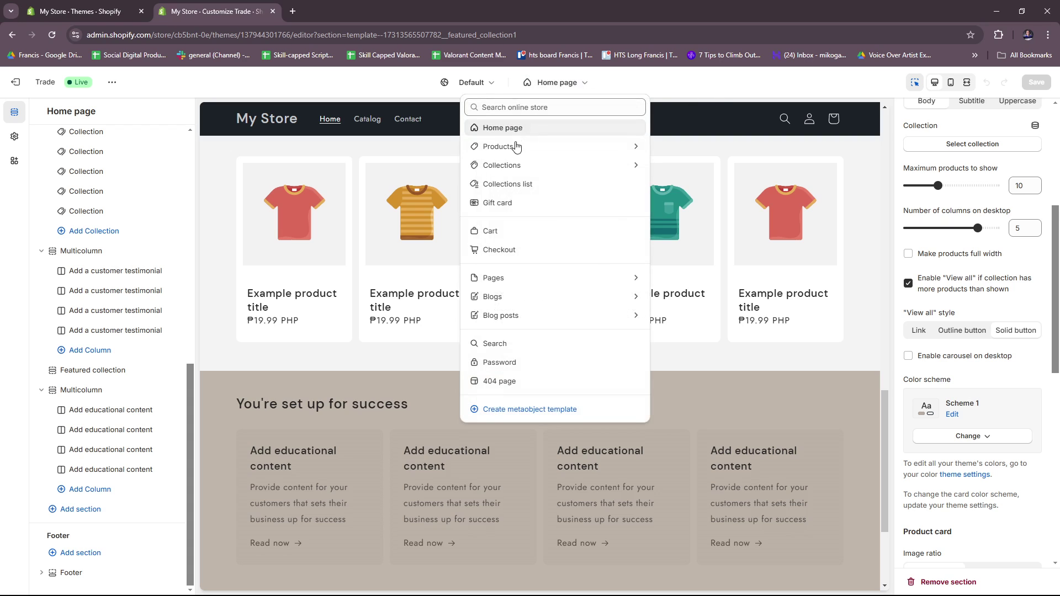
Step: Open the Default collection template in the theme editor and select its header section
{"action": "left_click", "coordinate": [520, 171]}
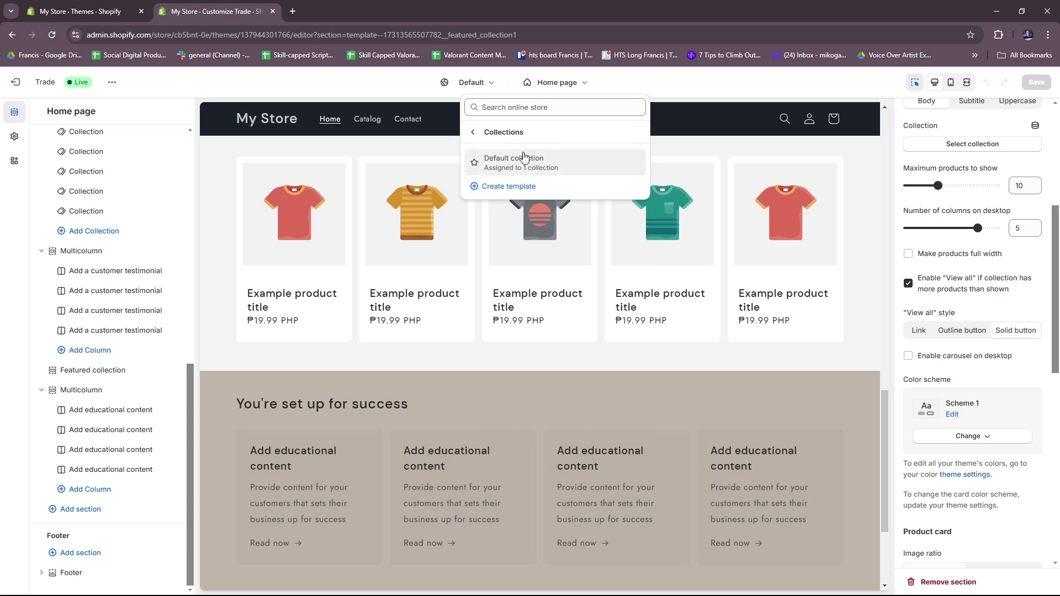
{"action": "left_click", "coordinate": [520, 169]}
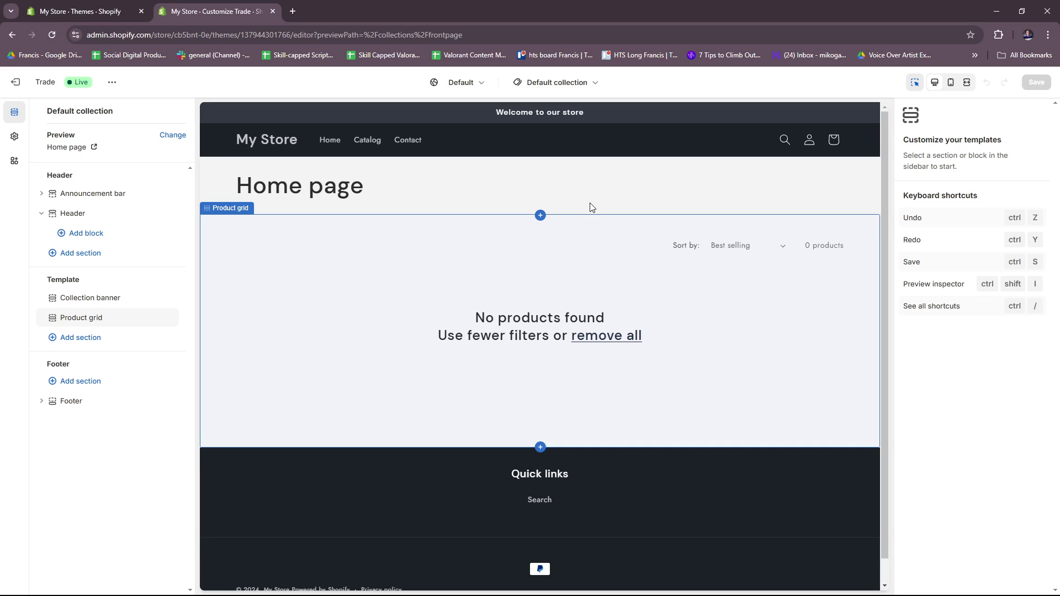
{"action": "left_click", "coordinate": [556, 82]}
{"action": "left_click", "coordinate": [376, 142]}
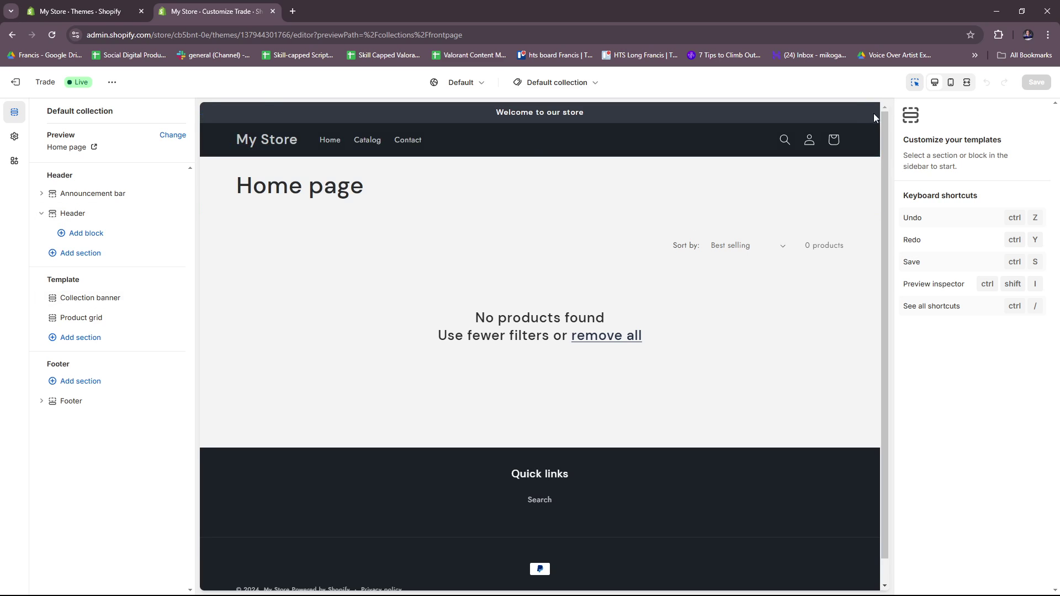
{"action": "left_click", "coordinate": [817, 150]}
Step: Try to open the Checkout template, retry loading it, and open the documentation for the loading error
{"action": "left_click", "coordinate": [556, 82]}
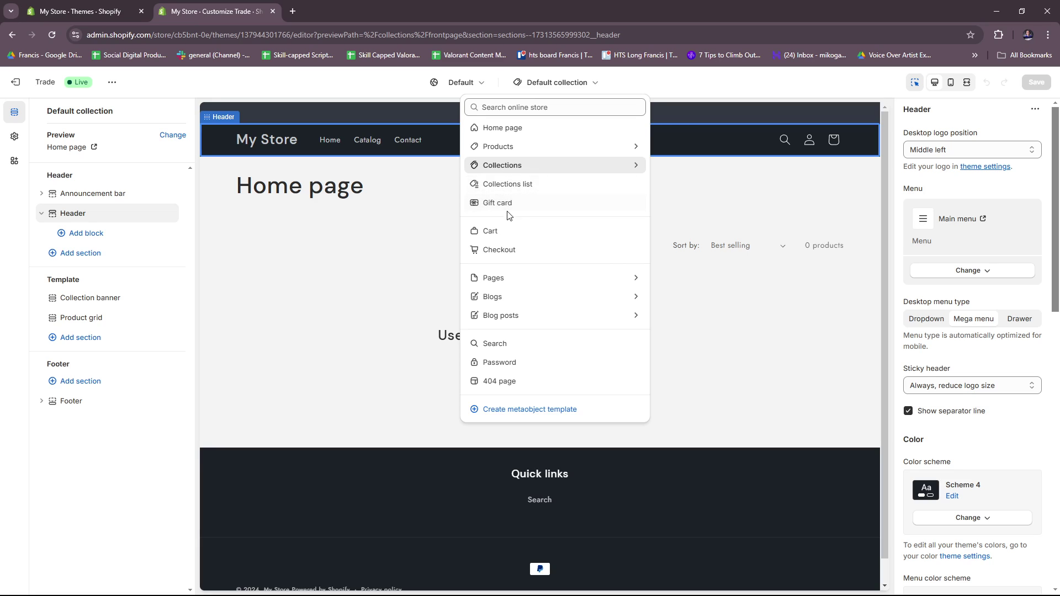
{"action": "left_click", "coordinate": [511, 249]}
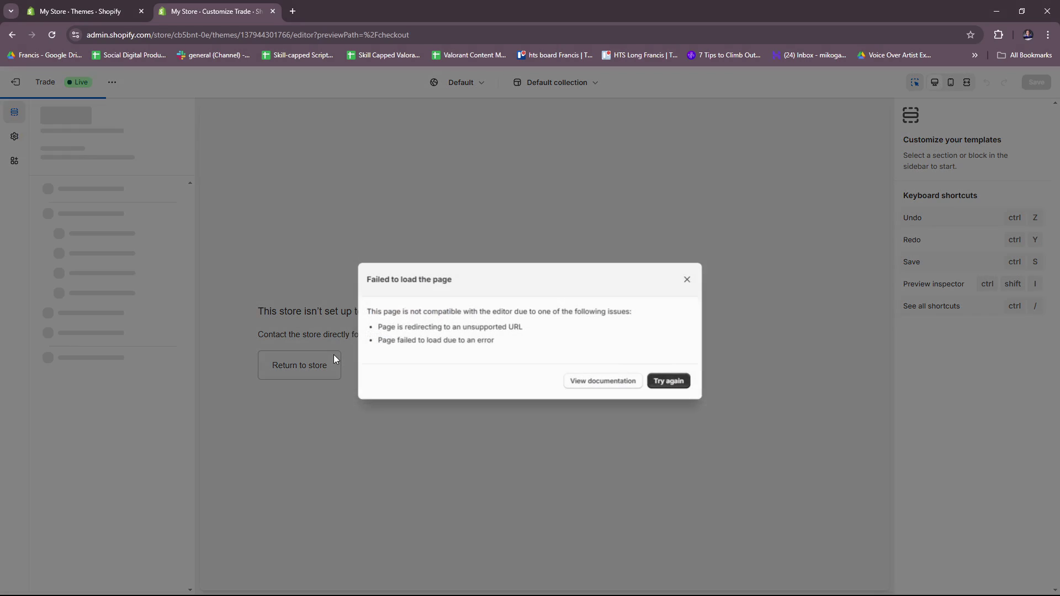
{"action": "left_click", "coordinate": [665, 383]}
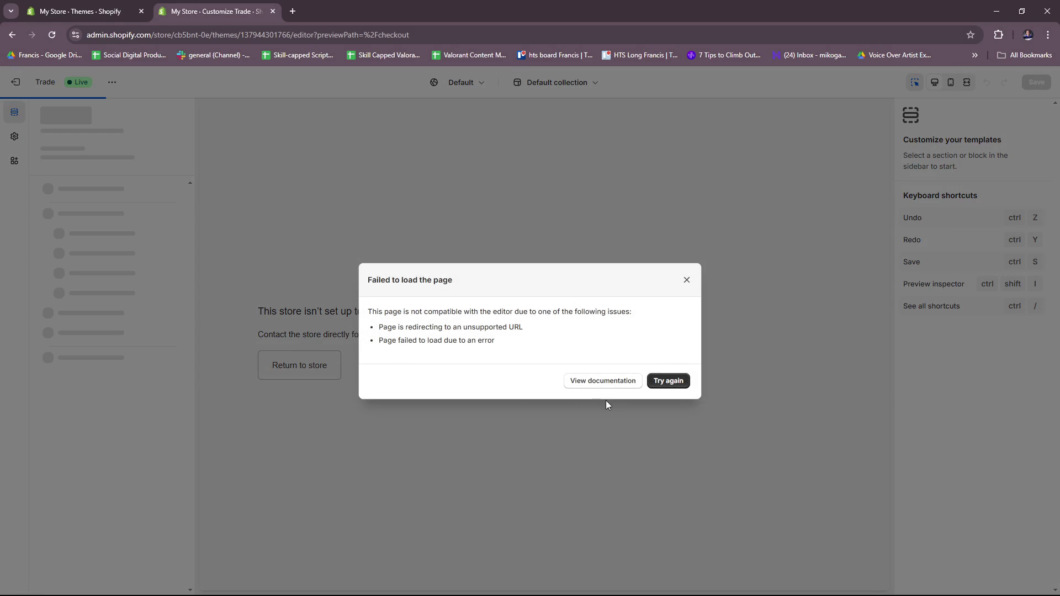
{"action": "left_click", "coordinate": [598, 382]}
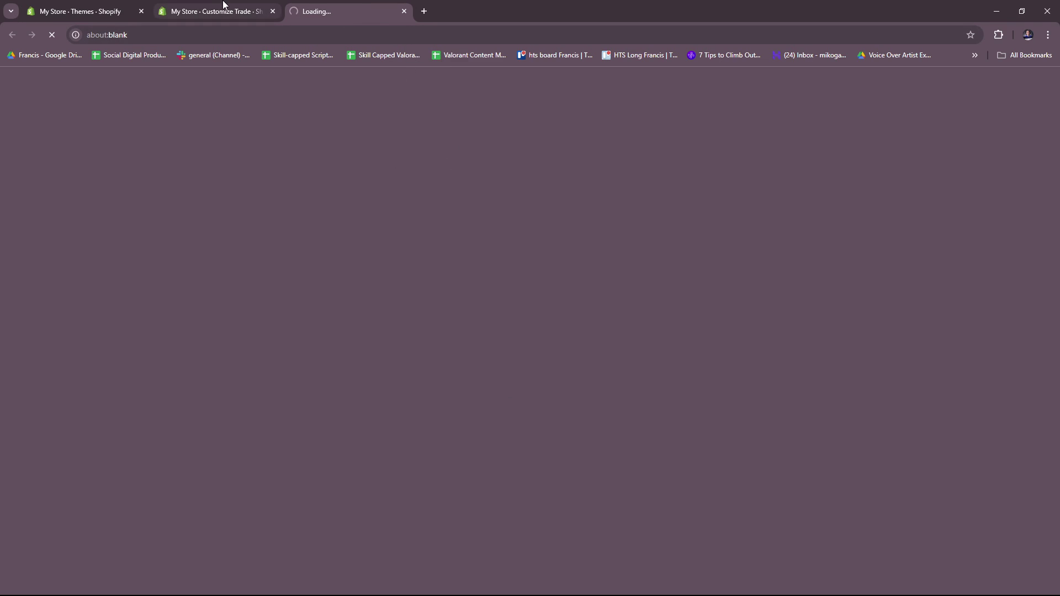
Step: Return to the Trade theme's home page in the theme editor and review the list of available page templates
{"action": "left_click", "coordinate": [223, 10]}
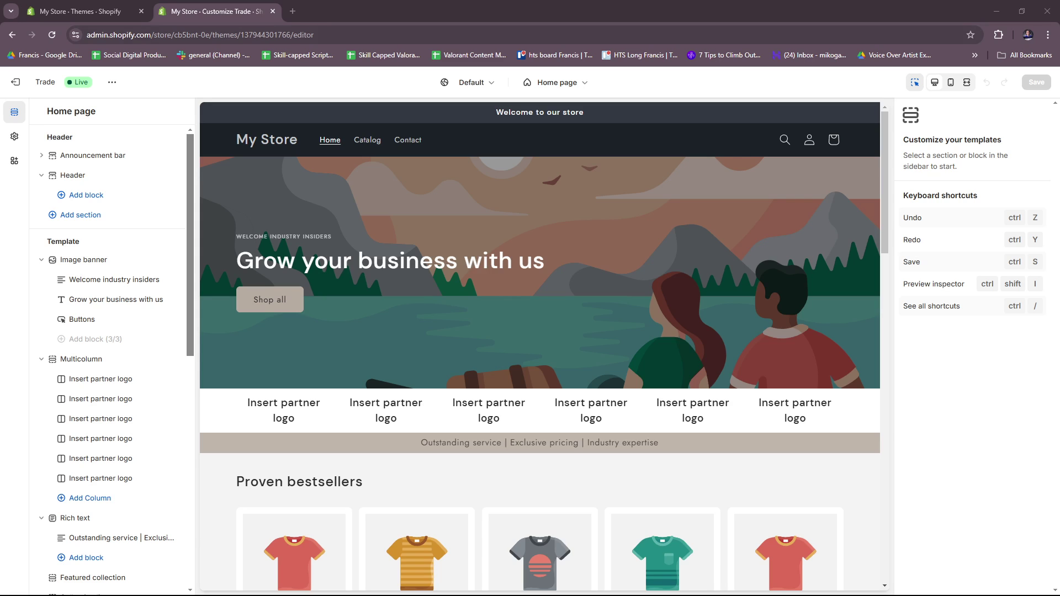
{"action": "left_click", "coordinate": [585, 87]}
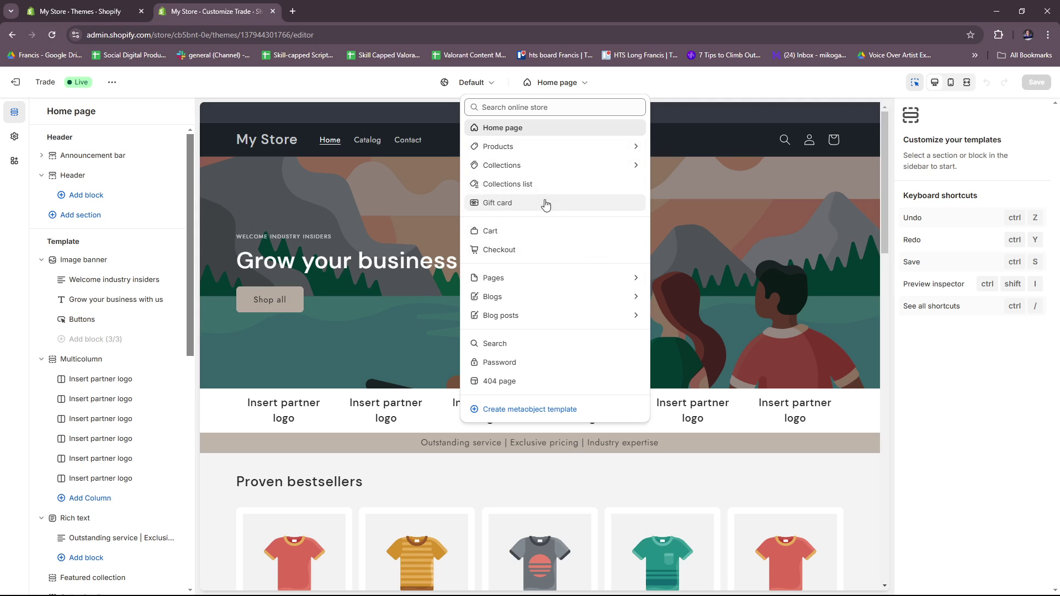
{"action": "left_click", "coordinate": [752, 75]}
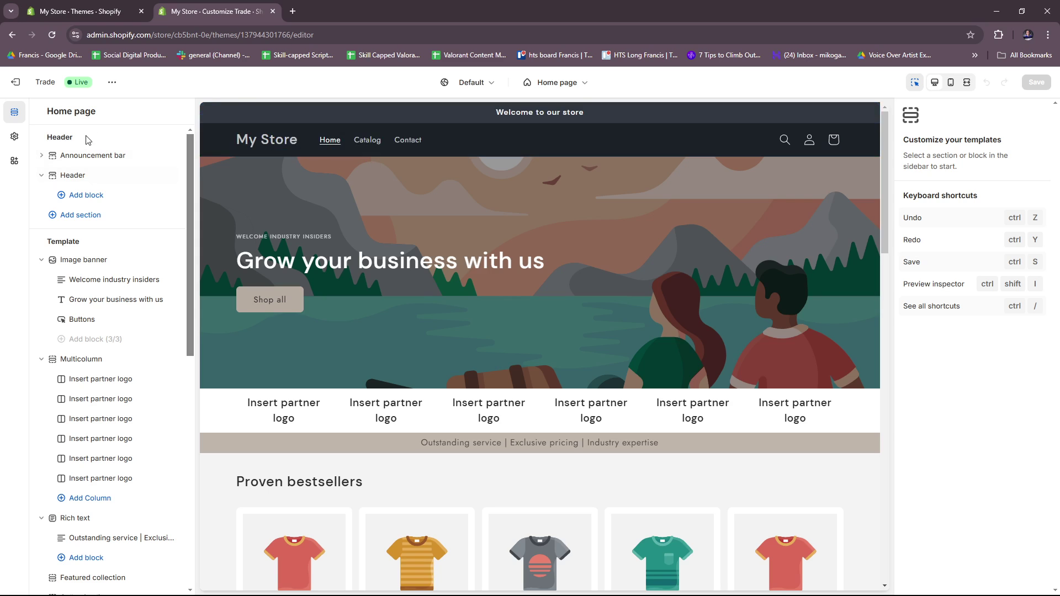
Step: Open the Catalog page through the store preview's header navigation to view its template sections
{"action": "scroll", "coordinate": [130, 332], "scroll_direction": "down", "scroll_amount": 2}
{"action": "scroll", "coordinate": [107, 373], "scroll_direction": "up", "scroll_amount": 2}
{"action": "left_click", "coordinate": [368, 142]}
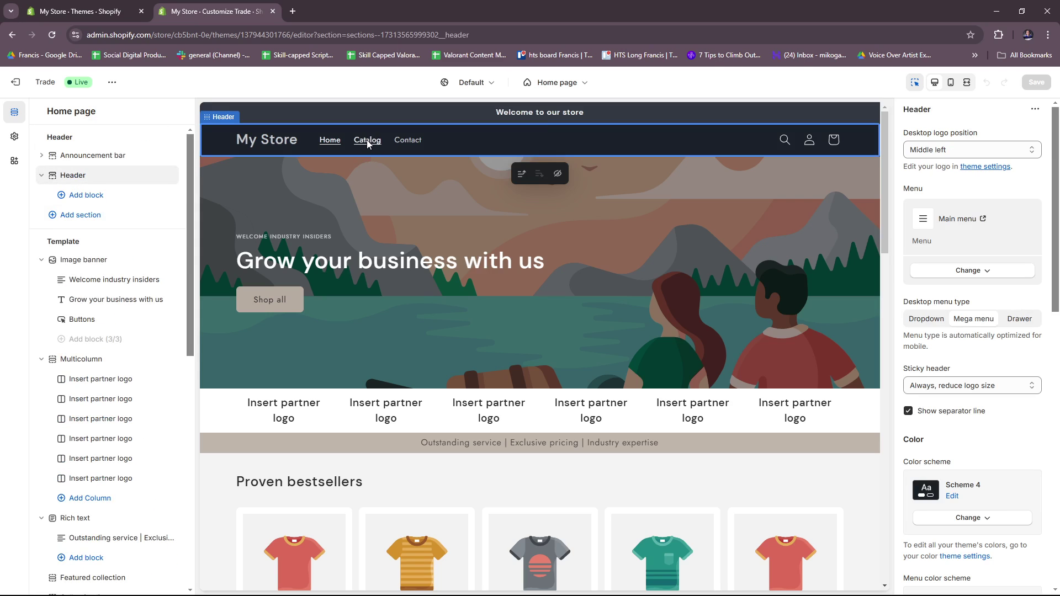
{"action": "left_click", "coordinate": [366, 140]}
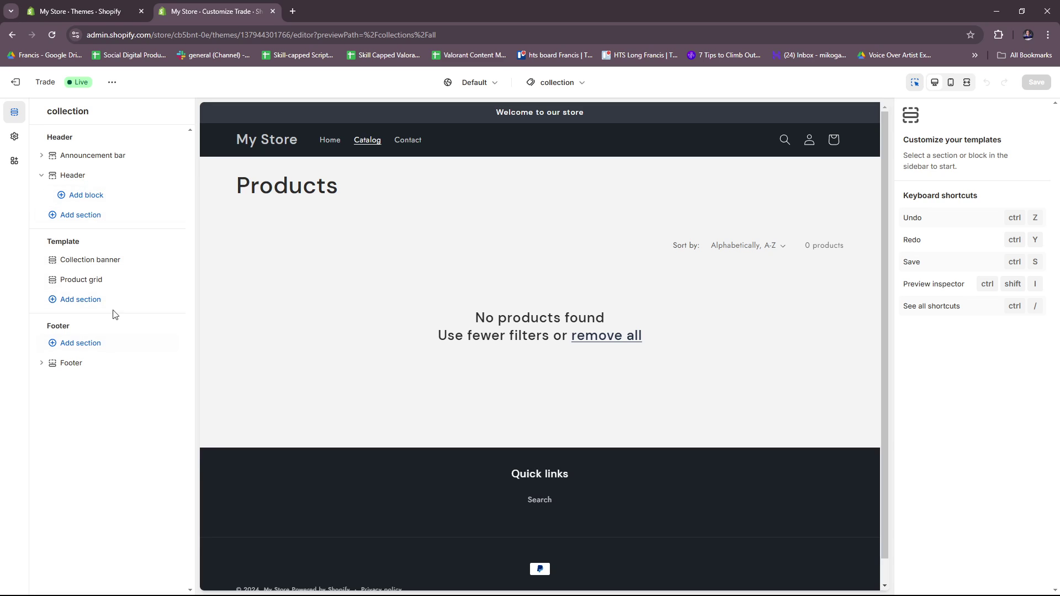
Step: Open the Contact page in the store preview and inspect its Contact Form section, trying the Comment and Email fields
{"action": "left_click", "coordinate": [406, 139]}
{"action": "left_click", "coordinate": [415, 140]}
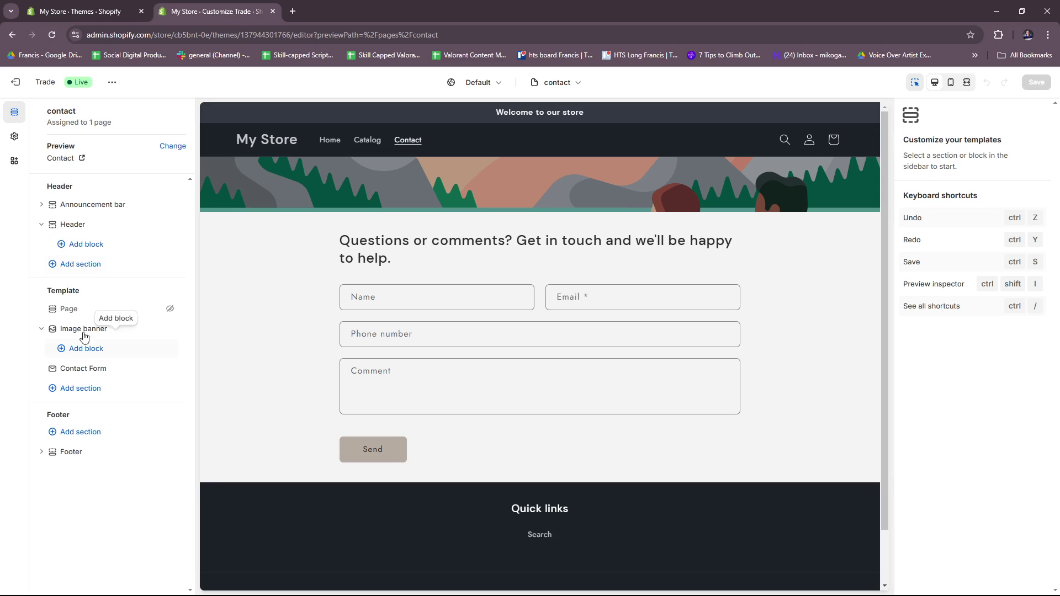
{"action": "left_click", "coordinate": [826, 323]}
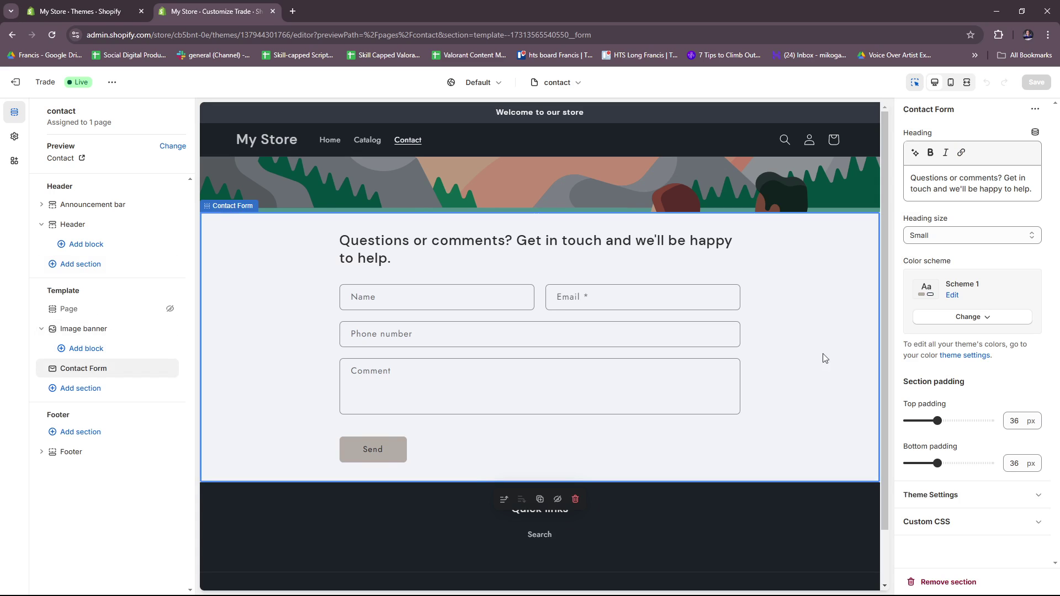
{"action": "left_click", "coordinate": [554, 404]}
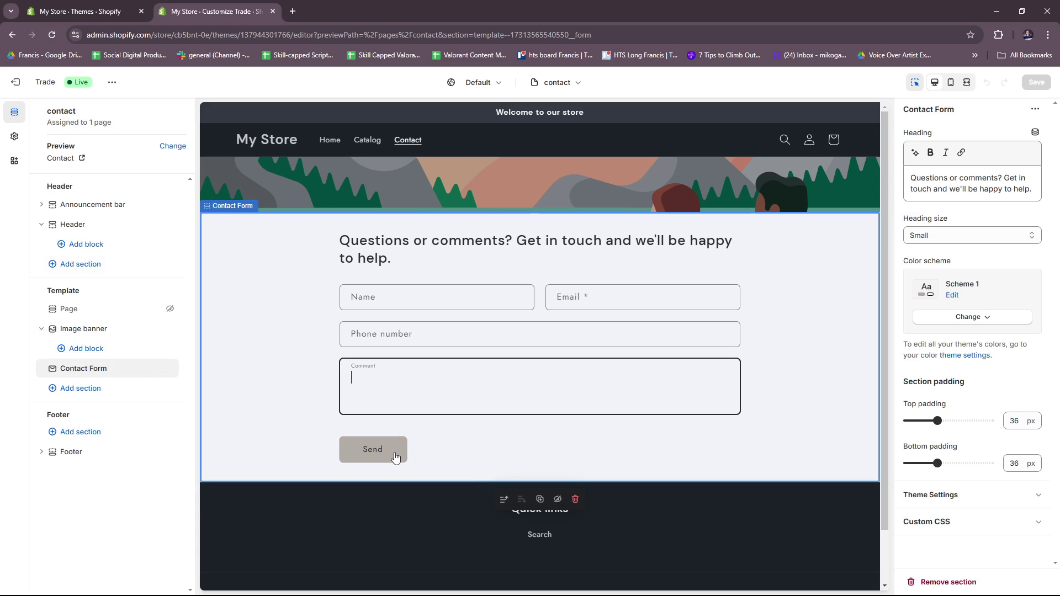
{"action": "left_click", "coordinate": [662, 291]}
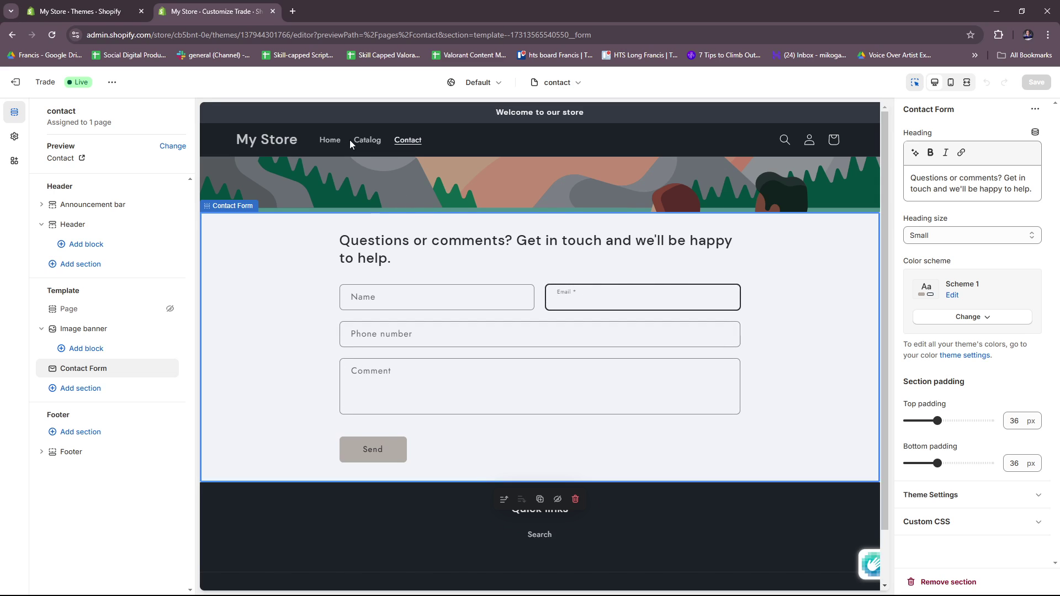
Step: Return to the Home page through the store preview's header navigation
{"action": "left_click", "coordinate": [335, 140]}
{"action": "left_click", "coordinate": [335, 143]}
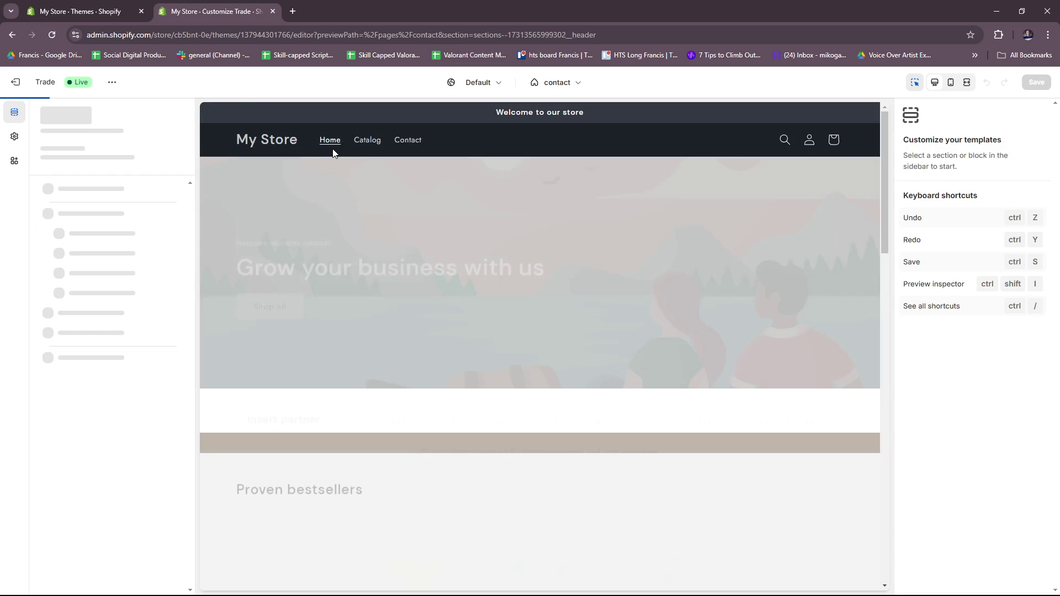